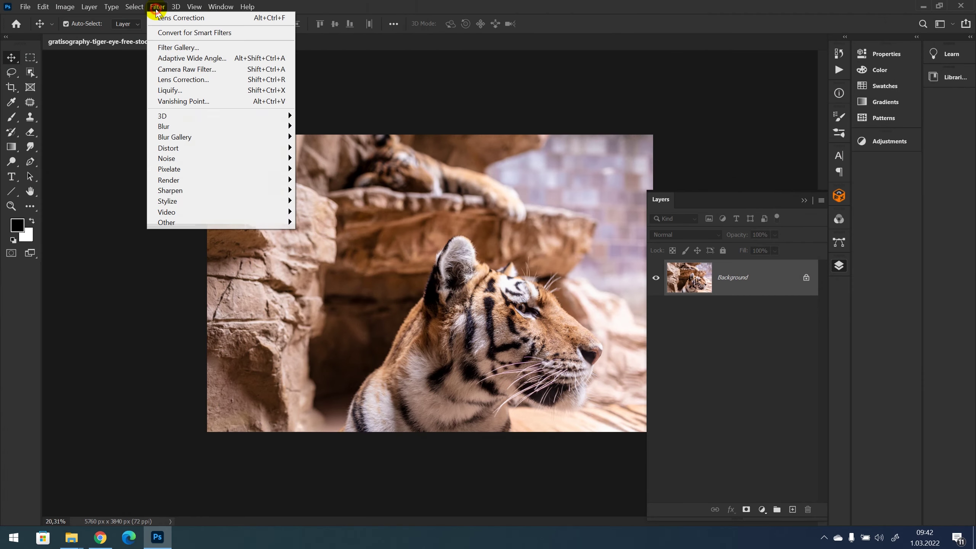
Apply Motion Blur at angle 6, distance 260 pixels to the tiger's Background layer.
{"action": "left_click", "coordinate": [157, 8]}
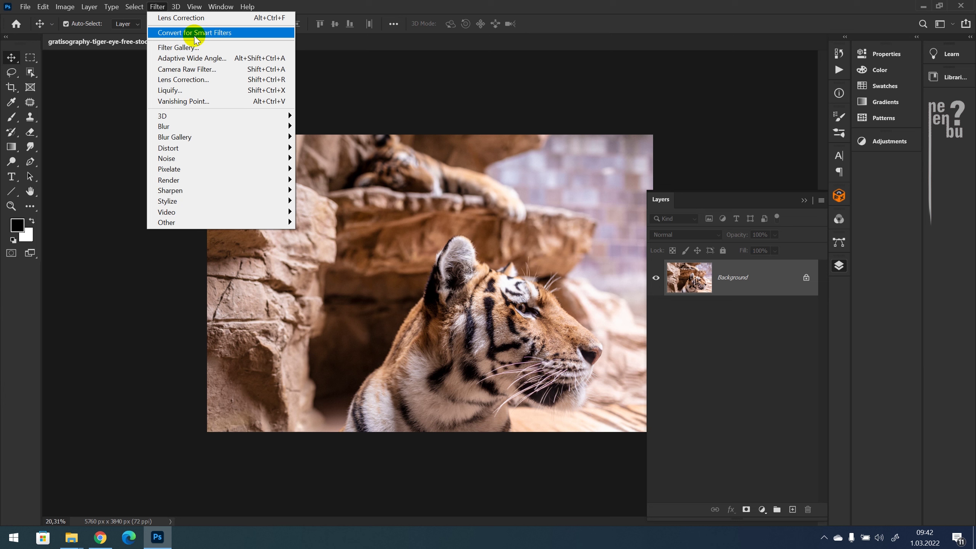
{"action": "left_click", "coordinate": [722, 288]}
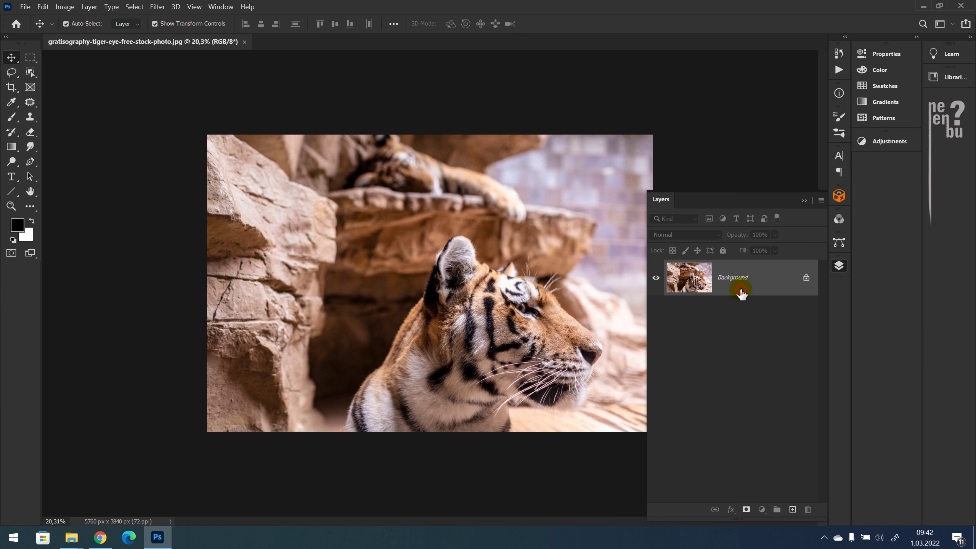
{"action": "left_click", "coordinate": [157, 6]}
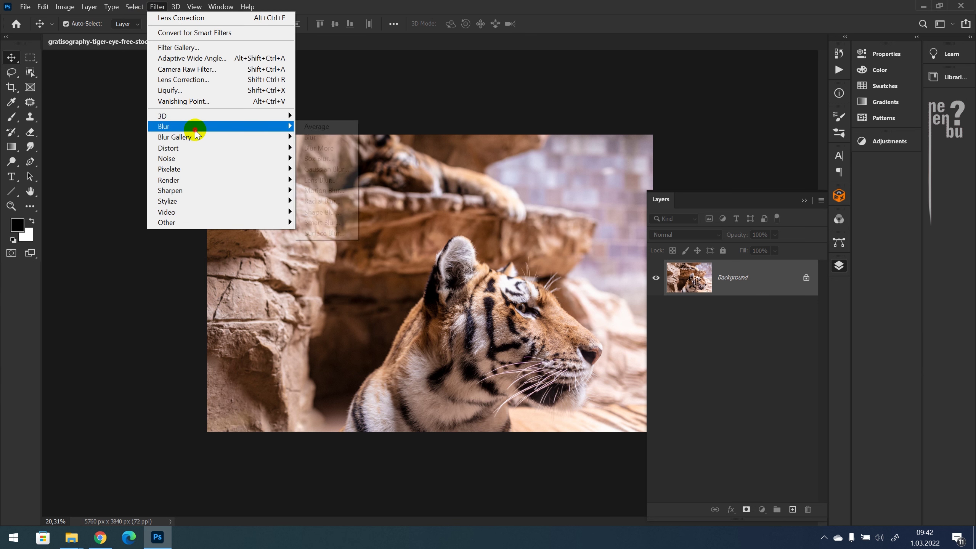
{"action": "mouse_move", "coordinate": [164, 125]}
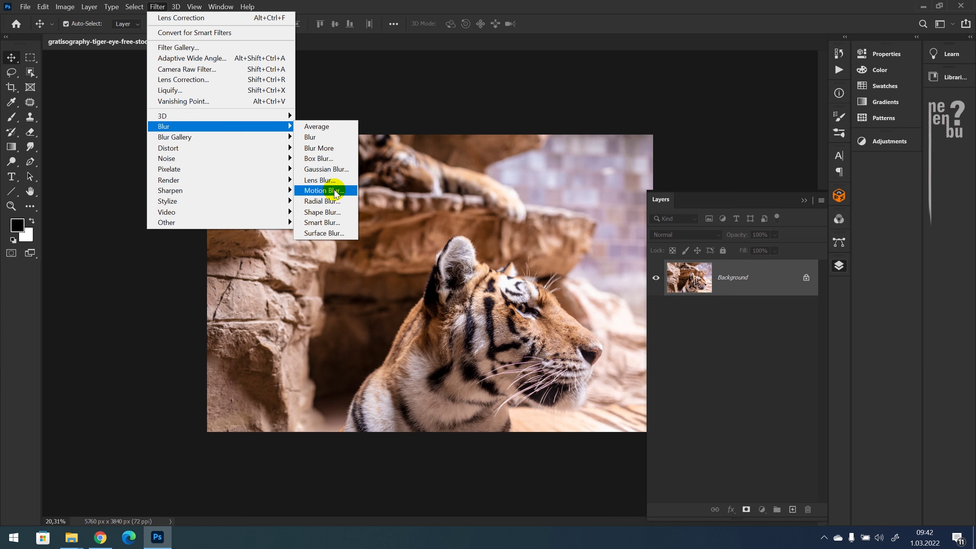
{"action": "left_click", "coordinate": [324, 190]}
{"action": "left_click_drag", "start_coordinate": [588, 326], "coordinate": [604, 326]}
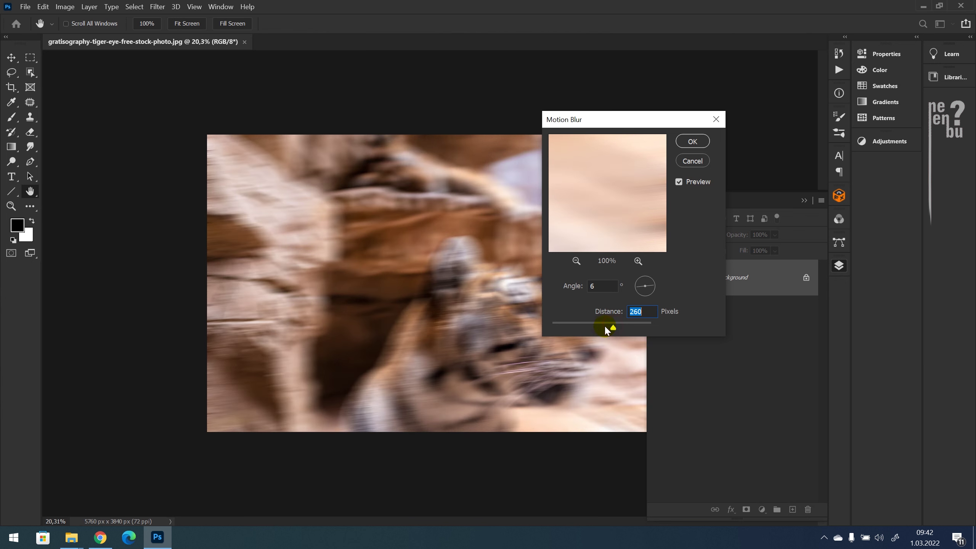
{"action": "left_click", "coordinate": [692, 142]}
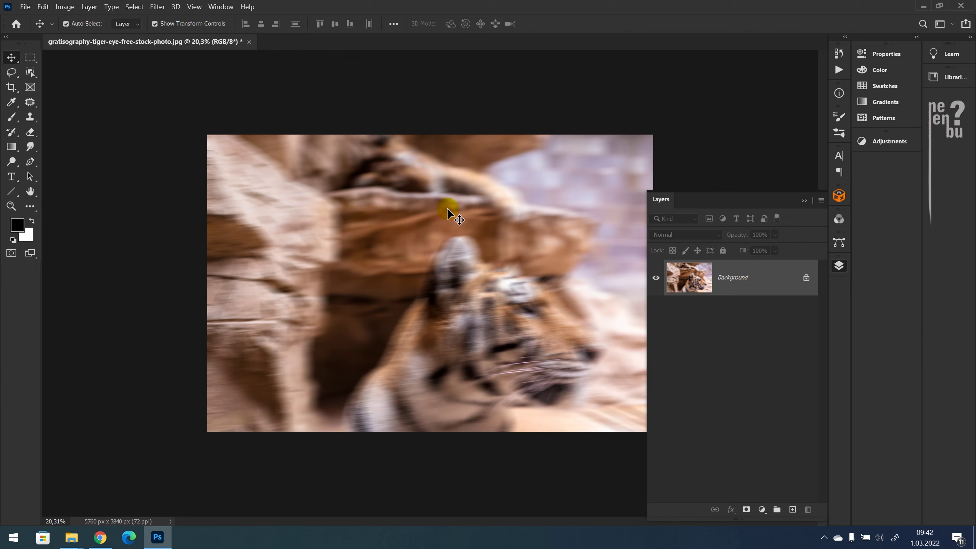
Glance at the History panel, return to Layers, and undo the Motion Blur with Ctrl+Z.
{"action": "left_click", "coordinate": [840, 54]}
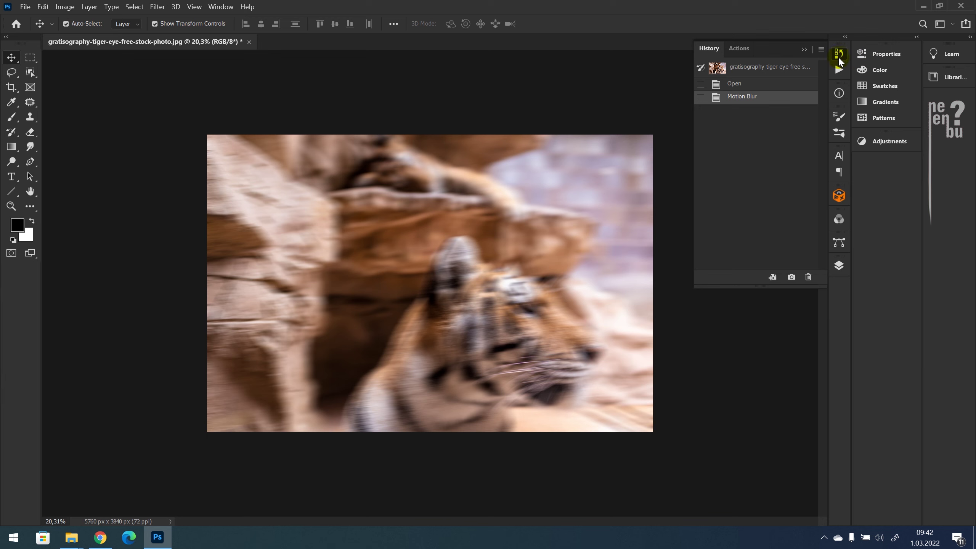
{"action": "left_click", "coordinate": [838, 54]}
{"action": "left_click", "coordinate": [837, 265]}
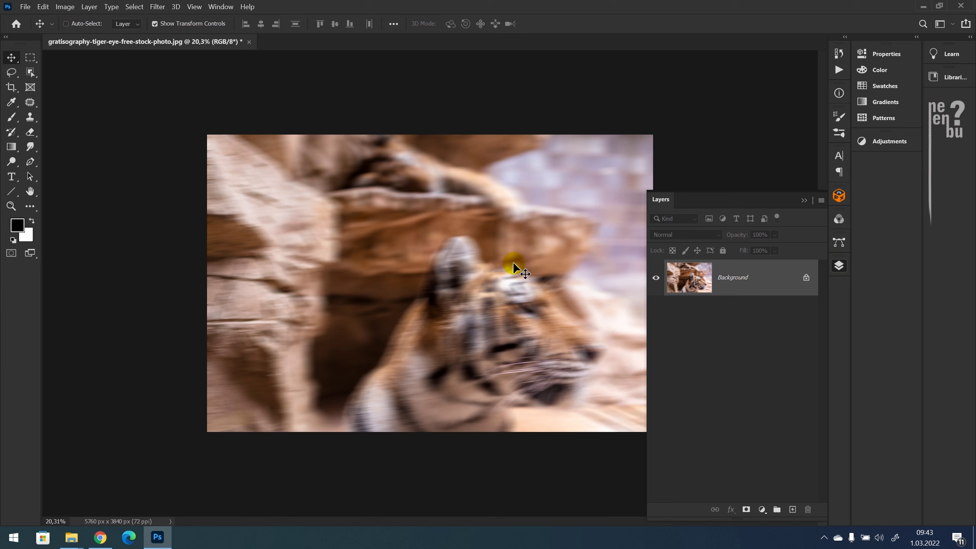
{"action": "key", "text": "ctrl+z"}
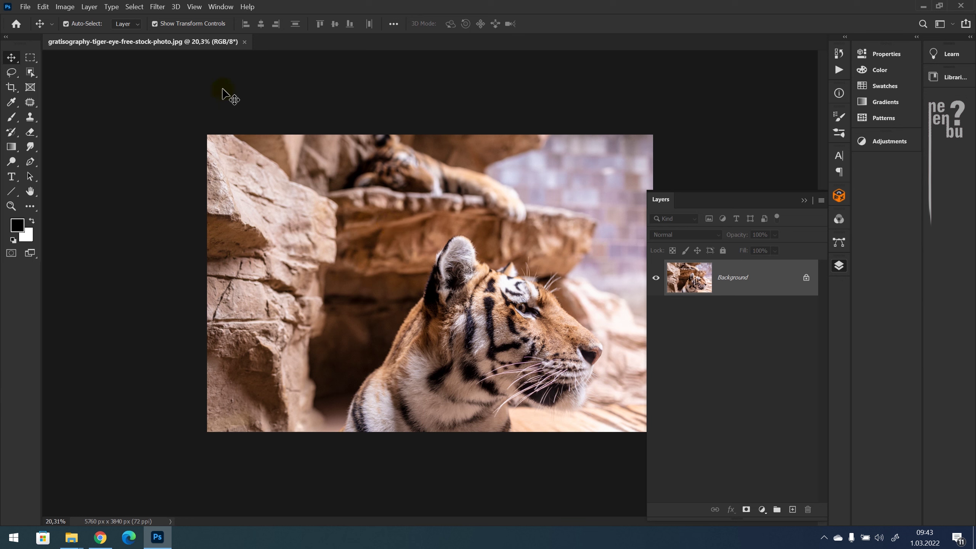
Convert the Background layer for Smart Filters, confirming it becomes smart object Layer 0.
{"action": "left_click", "coordinate": [157, 6]}
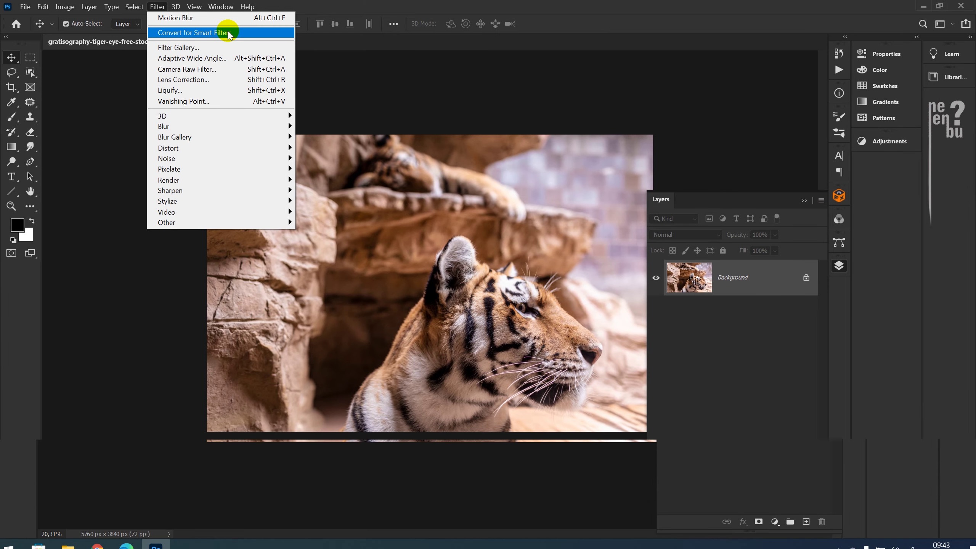
{"action": "left_click", "coordinate": [229, 34]}
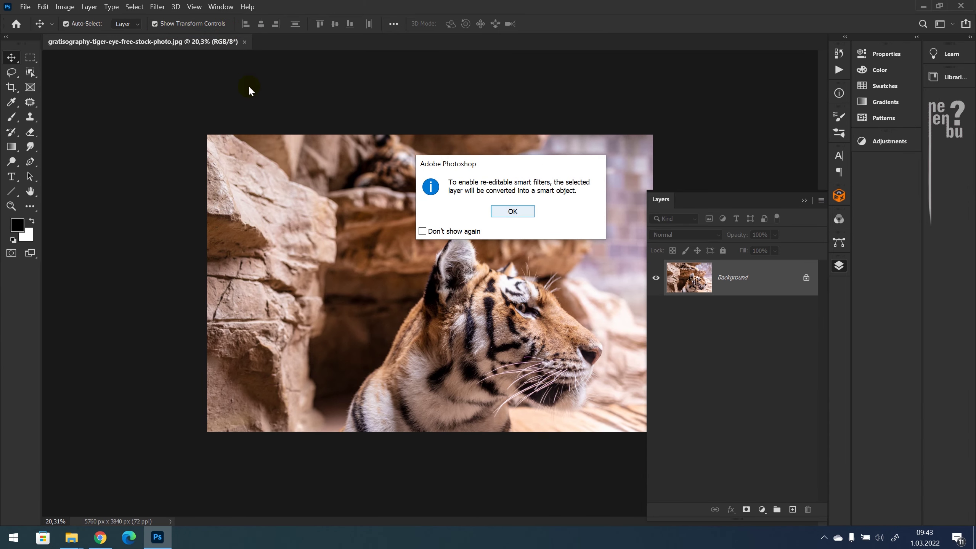
{"action": "left_click", "coordinate": [512, 212]}
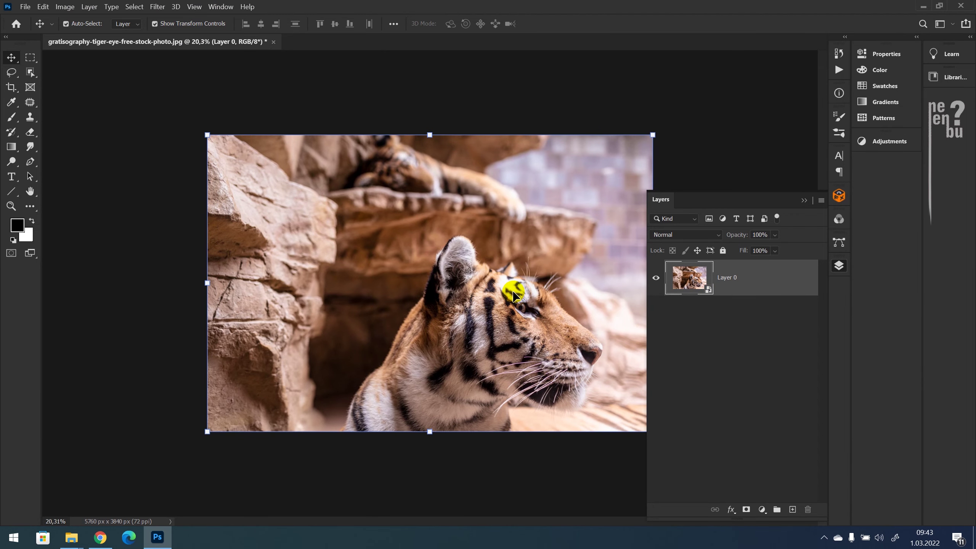
Apply Motion Blur as a smart filter on Layer 0 and zoom in on the tiger's eye.
{"action": "left_click", "coordinate": [156, 8]}
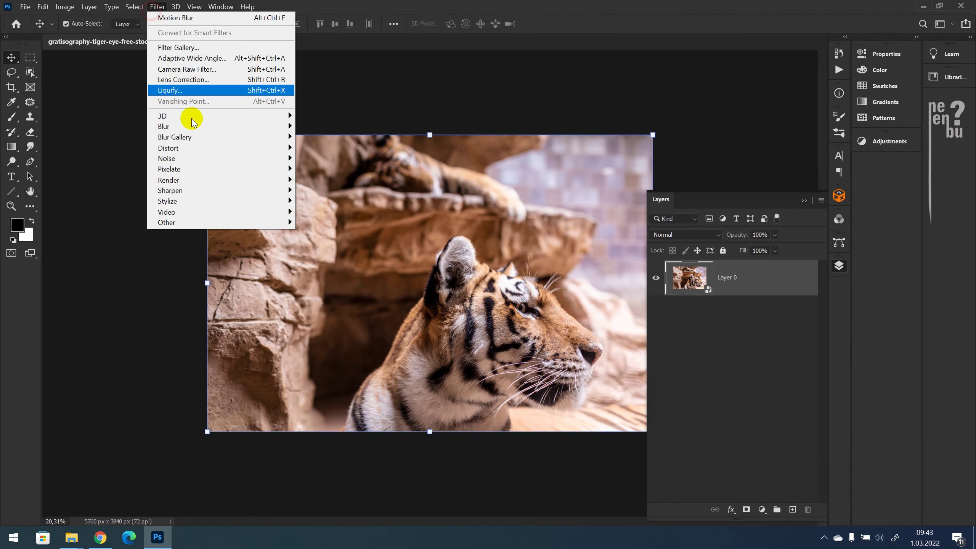
{"action": "left_click", "coordinate": [207, 158]}
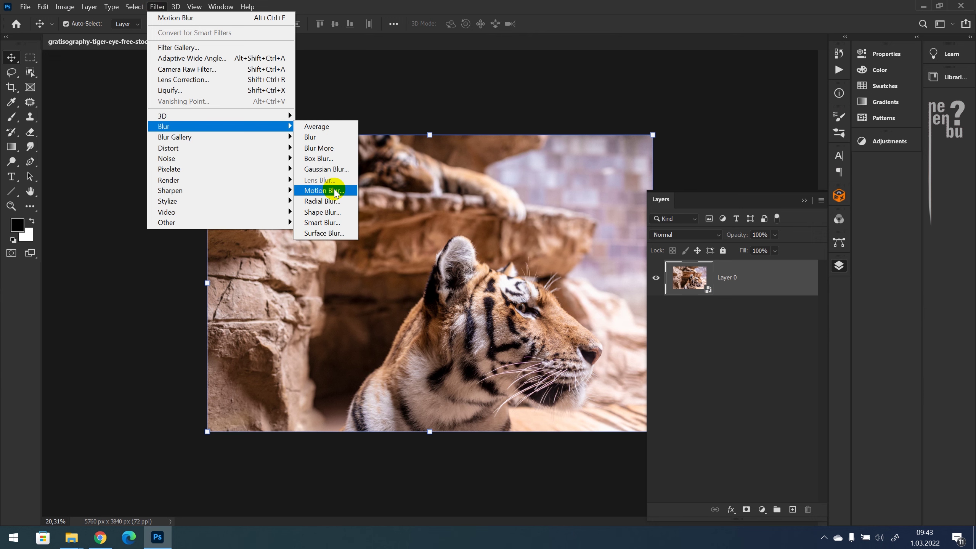
{"action": "left_click", "coordinate": [336, 191]}
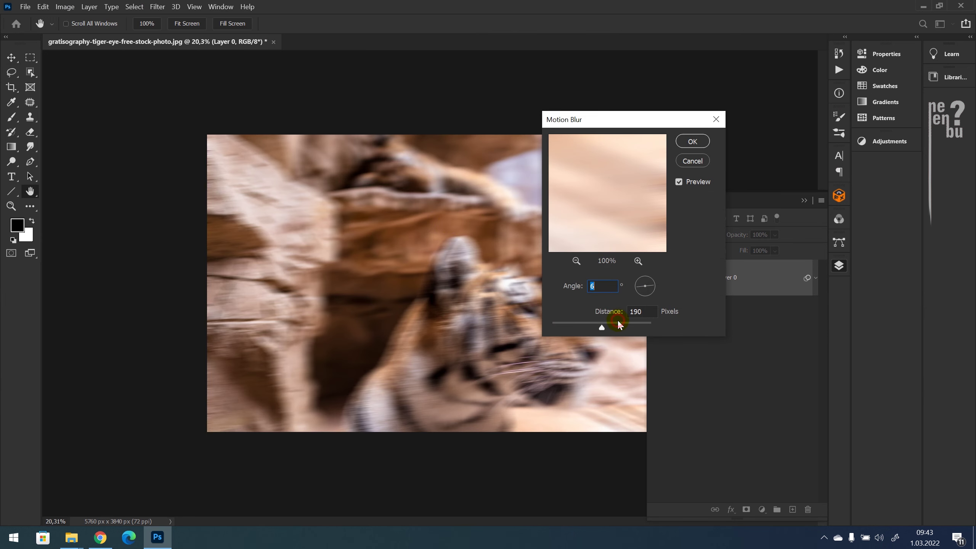
{"action": "left_click", "coordinate": [693, 141]}
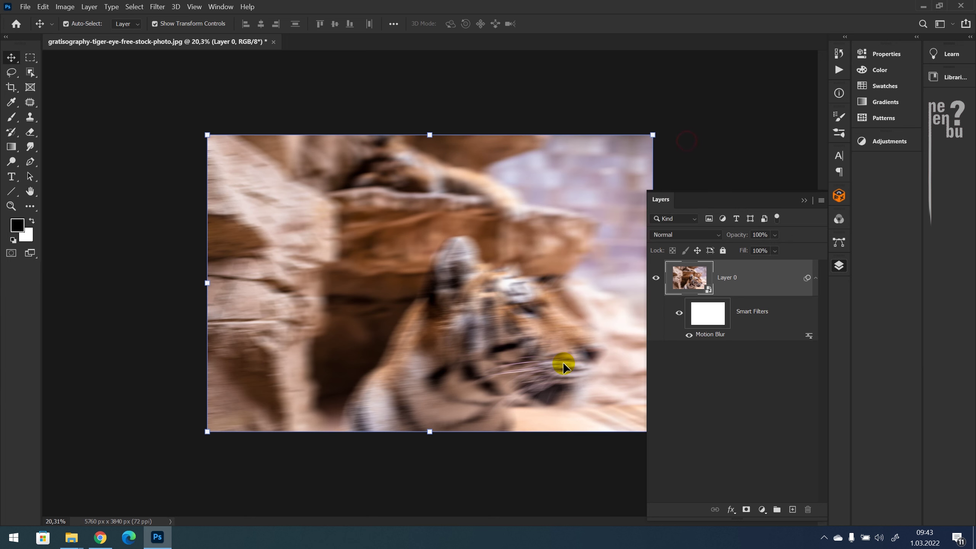
{"action": "left_click_drag", "start_coordinate": [511, 329], "coordinate": [571, 323]}
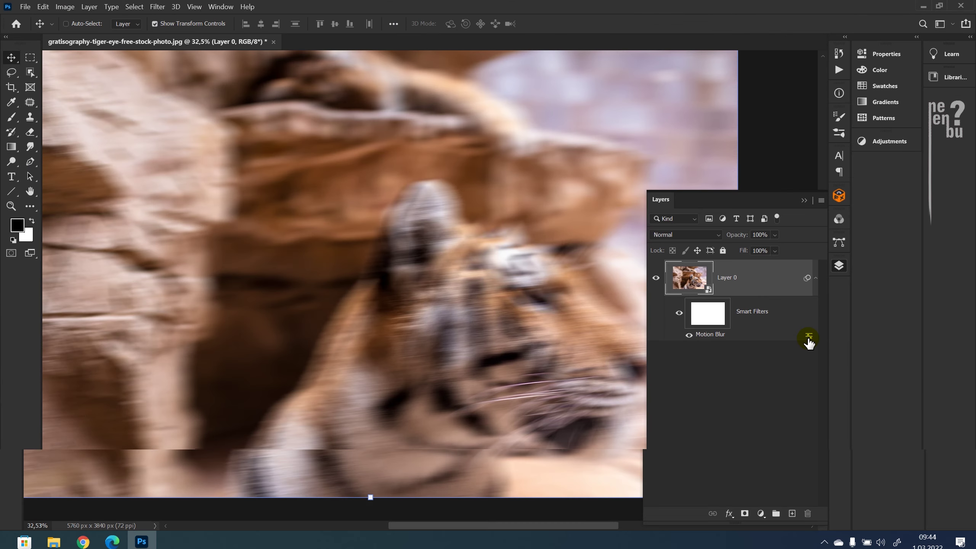
{"action": "double_click", "coordinate": [809, 337]}
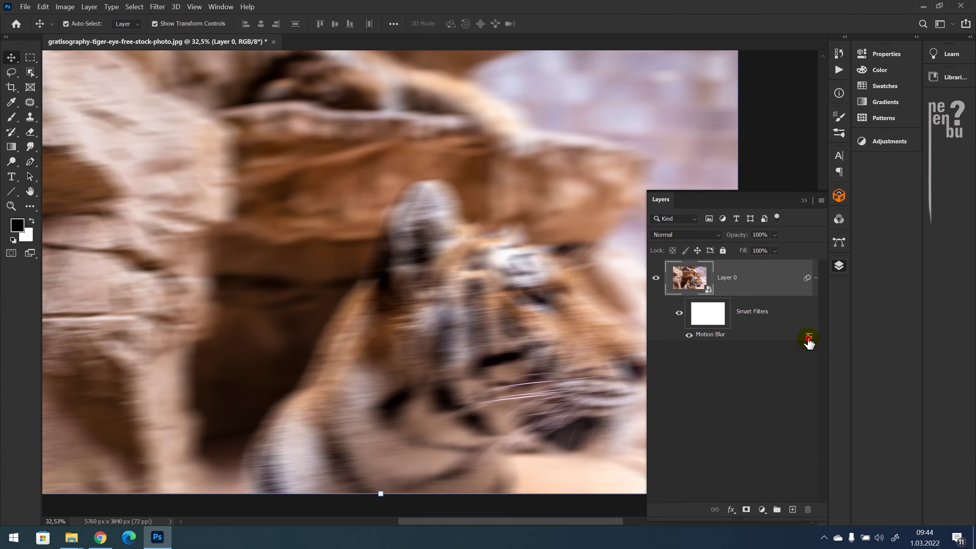
{"action": "left_click", "coordinate": [415, 145]}
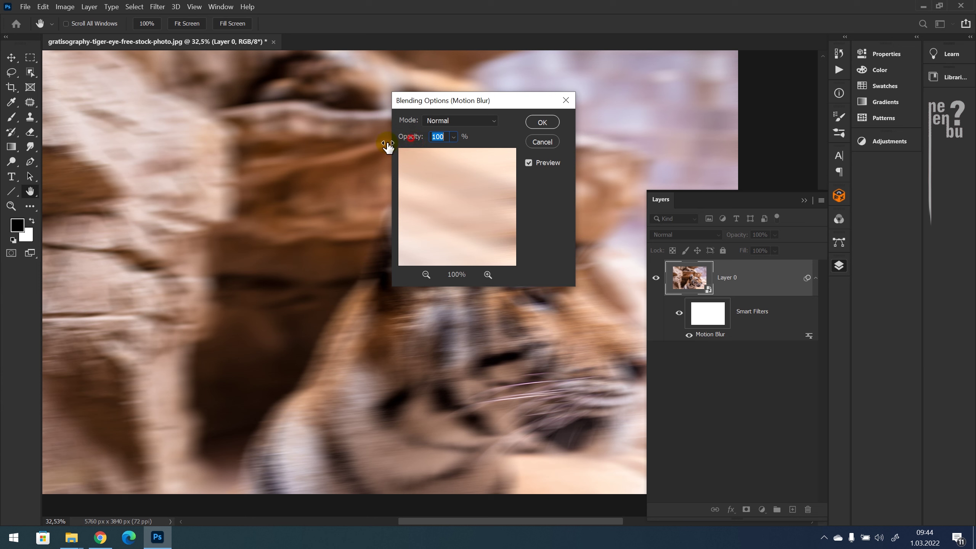
{"action": "left_click_drag", "start_coordinate": [492, 103], "coordinate": [719, 75]}
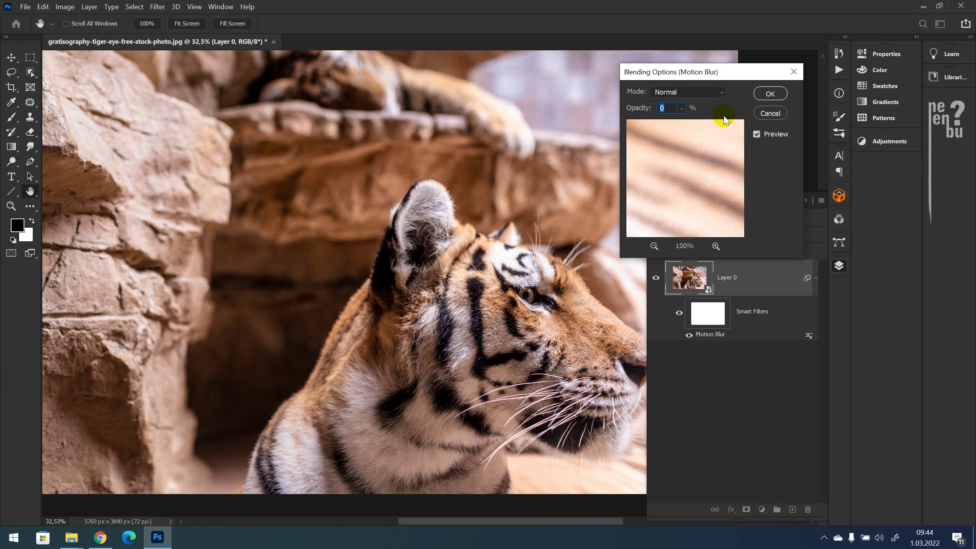
{"action": "left_click_drag", "start_coordinate": [669, 115], "coordinate": [682, 94]}
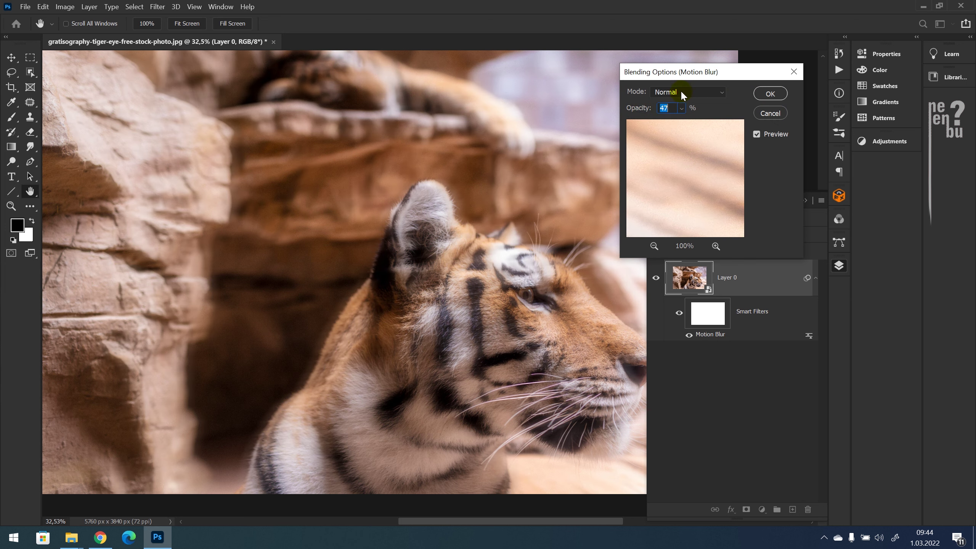
{"action": "left_click", "coordinate": [767, 116]}
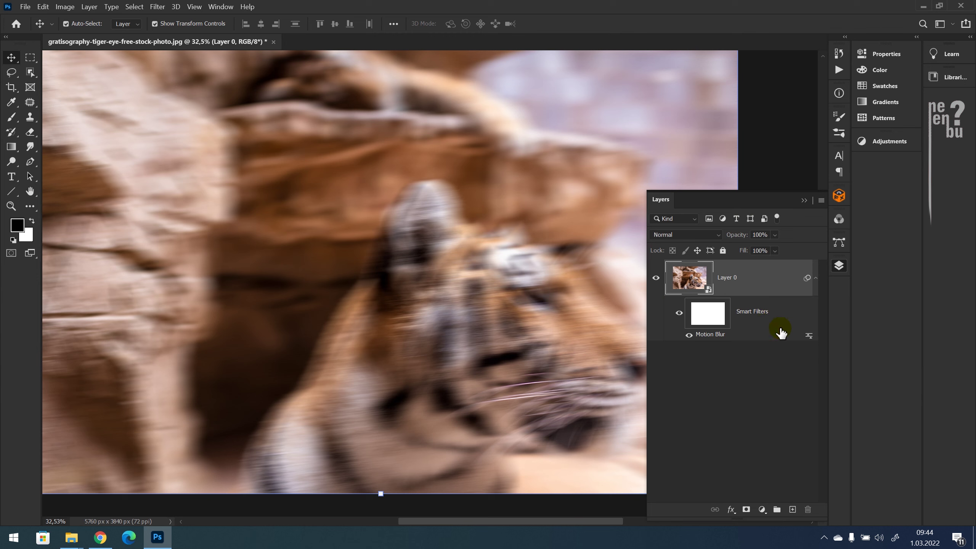
Paint the Motion Blur filter mask black over the tiger's eye, nose, muzzle, ear and neck.
{"action": "left_click", "coordinate": [709, 307]}
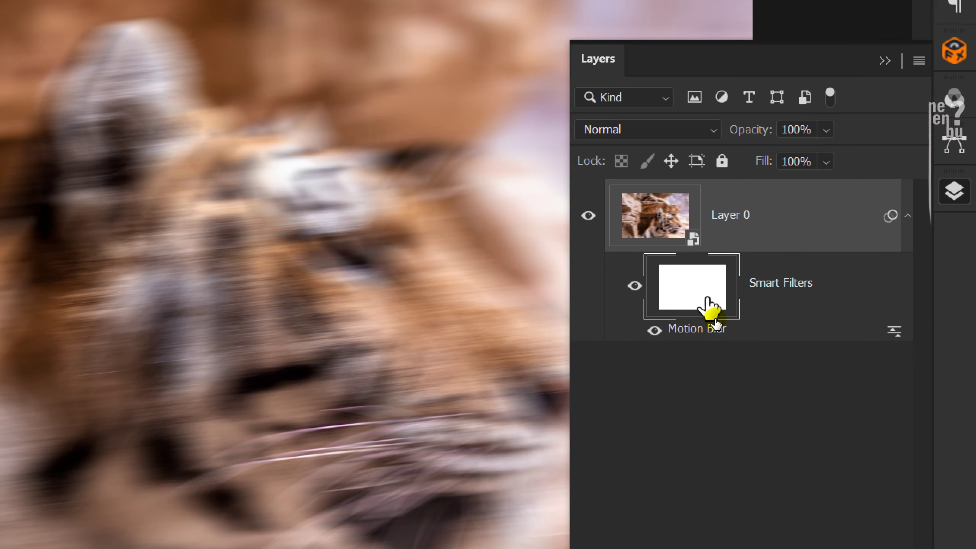
{"action": "left_click", "coordinate": [10, 118]}
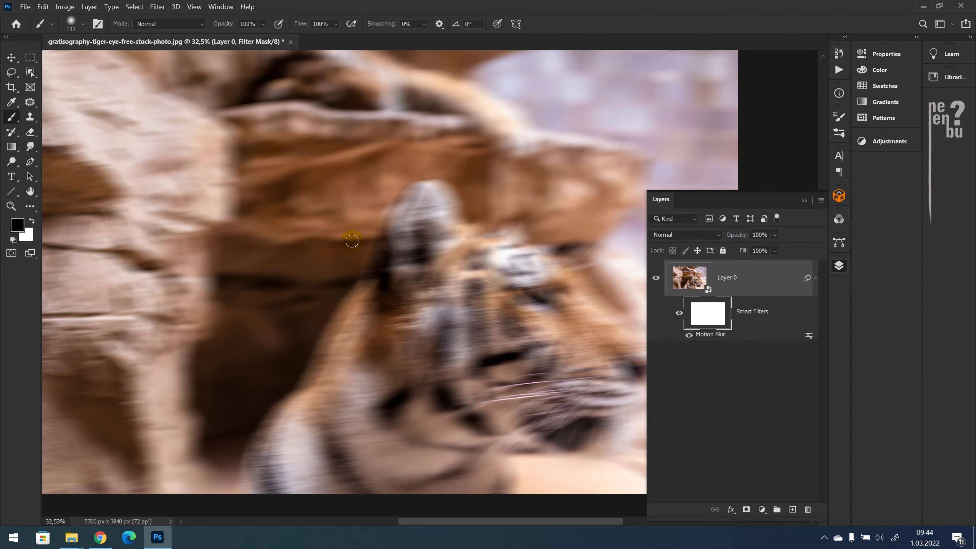
{"action": "mouse_move", "coordinate": [457, 305]}
{"action": "left_mouse_down"}
{"action": "mouse_move", "coordinate": [472, 287]}
{"action": "mouse_move", "coordinate": [568, 353]}
{"action": "left_mouse_up"}
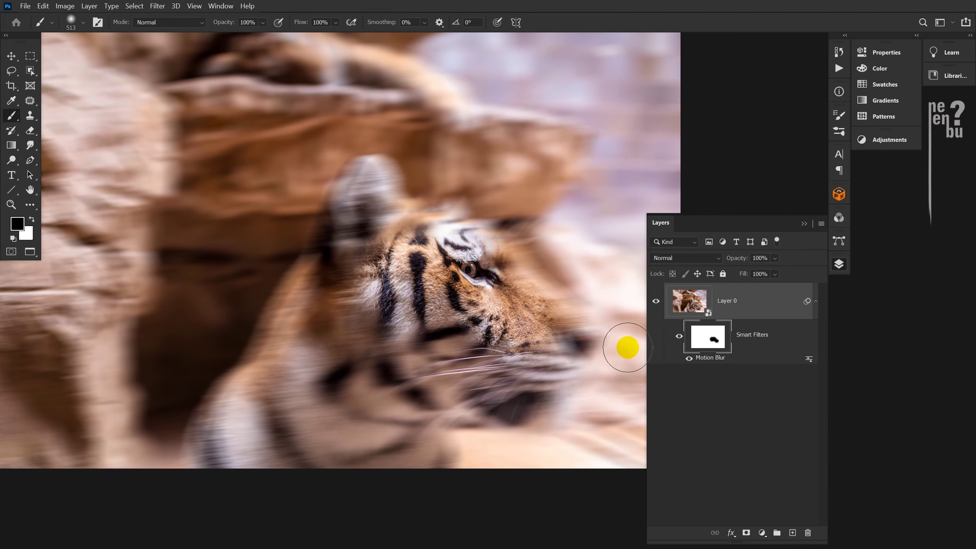
{"action": "mouse_move", "coordinate": [464, 326]}
{"action": "left_mouse_down"}
{"action": "mouse_move", "coordinate": [508, 387]}
{"action": "mouse_move", "coordinate": [440, 434]}
{"action": "mouse_move", "coordinate": [310, 367]}
{"action": "mouse_move", "coordinate": [224, 438]}
{"action": "mouse_move", "coordinate": [228, 446]}
{"action": "mouse_move", "coordinate": [215, 432]}
{"action": "mouse_move", "coordinate": [268, 379]}
{"action": "mouse_move", "coordinate": [370, 189]}
{"action": "mouse_move", "coordinate": [355, 203]}
{"action": "mouse_move", "coordinate": [491, 259]}
{"action": "mouse_move", "coordinate": [501, 244]}
{"action": "mouse_move", "coordinate": [488, 235]}
{"action": "mouse_move", "coordinate": [558, 361]}
{"action": "mouse_move", "coordinate": [505, 398]}
{"action": "mouse_move", "coordinate": [446, 271]}
{"action": "mouse_move", "coordinate": [368, 203]}
{"action": "mouse_move", "coordinate": [353, 204]}
{"action": "mouse_move", "coordinate": [319, 304]}
{"action": "left_mouse_up"}
{"action": "left_click", "coordinate": [705, 346]}
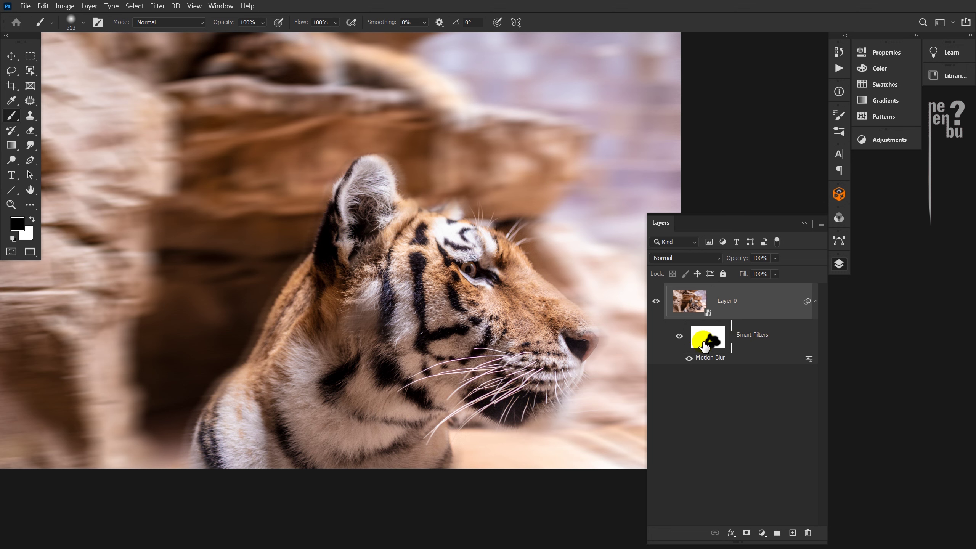
{"action": "mouse_move", "coordinate": [456, 324]}
{"action": "left_mouse_down"}
{"action": "mouse_move", "coordinate": [440, 319]}
{"action": "mouse_move", "coordinate": [460, 319]}
{"action": "left_mouse_up"}
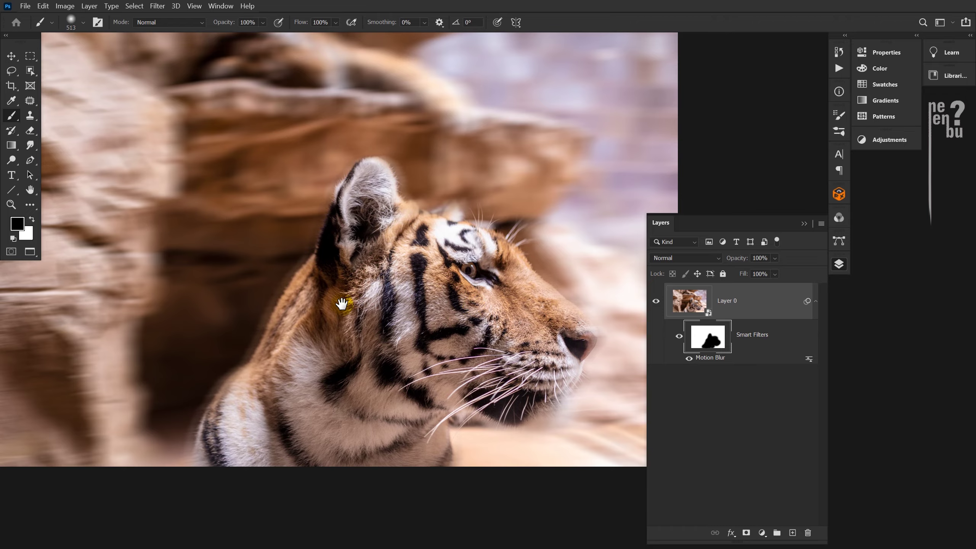
{"action": "left_click_drag", "start_coordinate": [341, 304], "coordinate": [466, 305]}
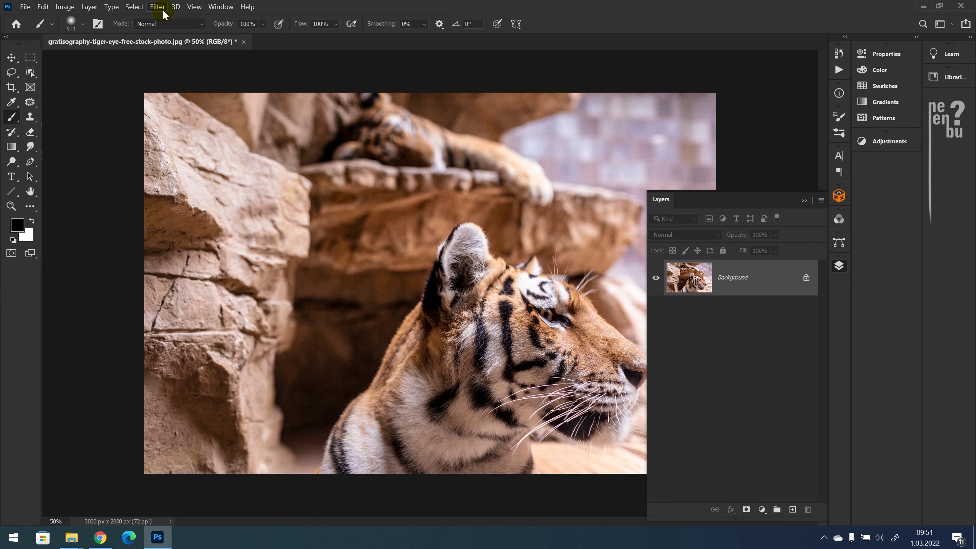
In Filter Gallery, zoom the preview to 25% and preview Colored Pencil, then Cutout.
{"action": "left_click", "coordinate": [164, 11]}
{"action": "left_click", "coordinate": [176, 46]}
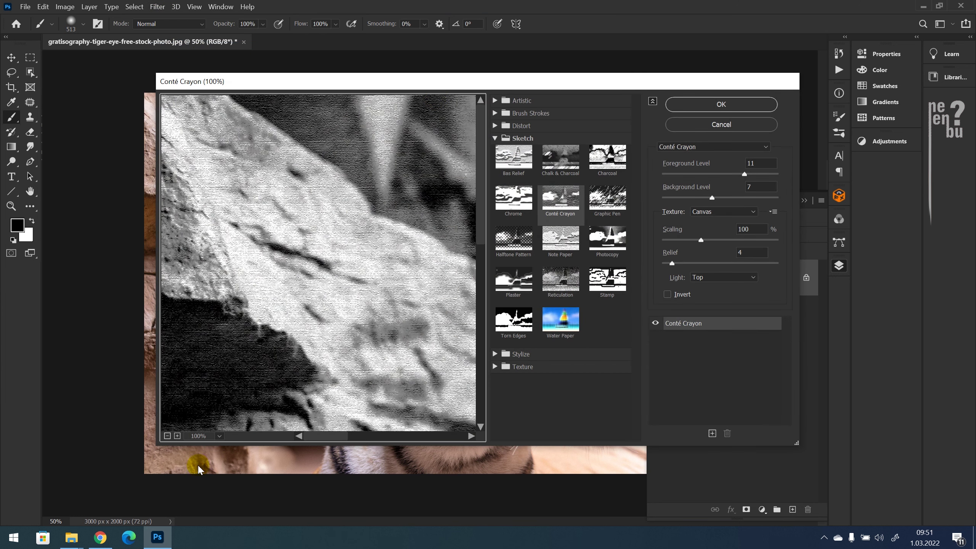
{"action": "left_click", "coordinate": [167, 436]}
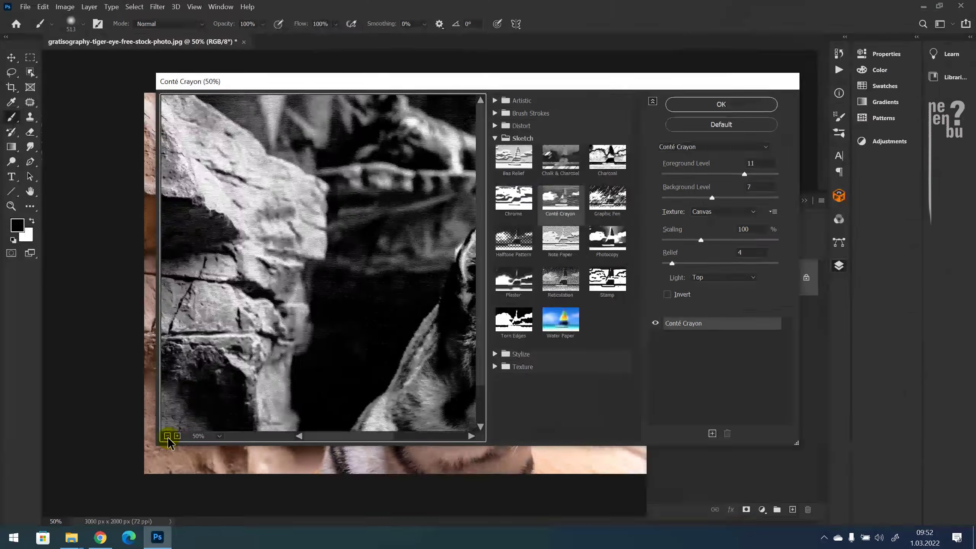
{"action": "left_click", "coordinate": [167, 436]}
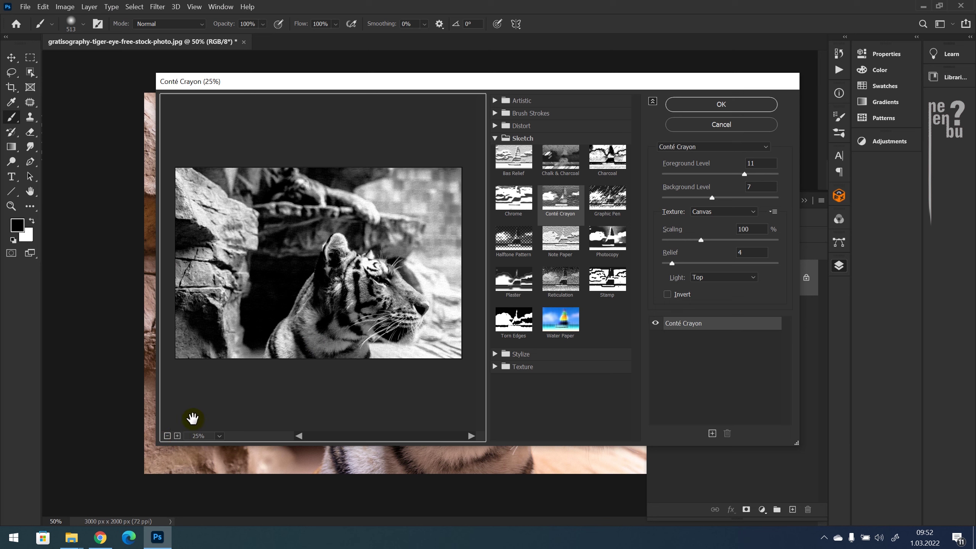
{"action": "left_click", "coordinate": [495, 100]}
{"action": "left_click", "coordinate": [513, 120]}
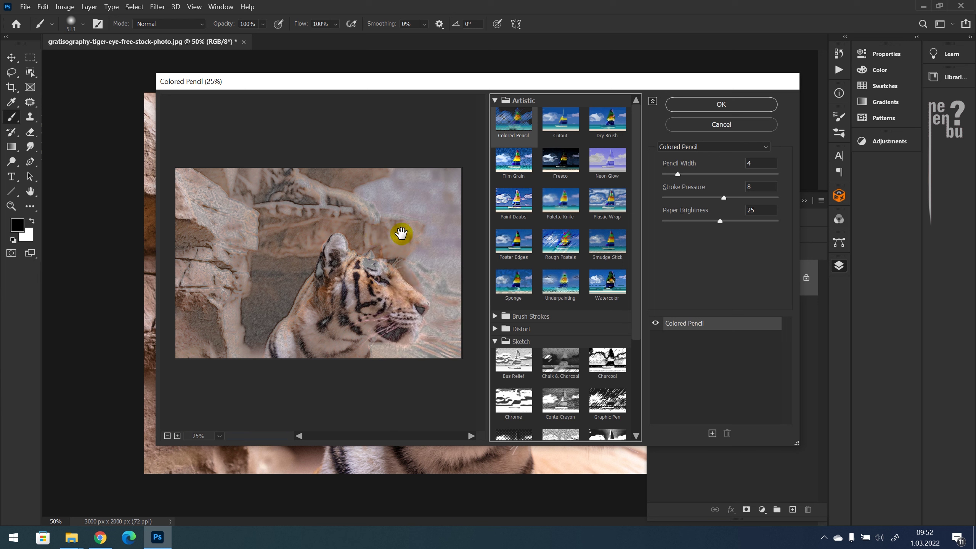
{"action": "left_click", "coordinate": [572, 119]}
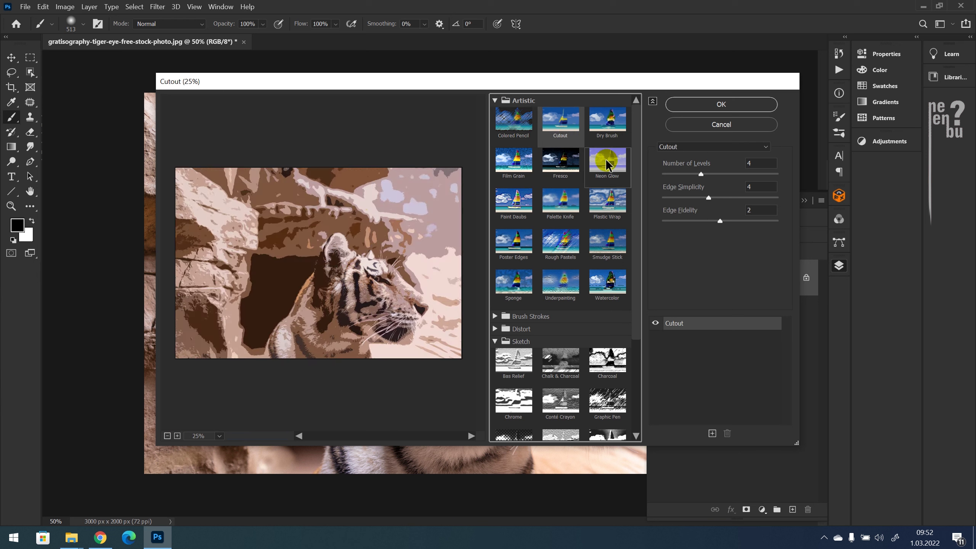
Set Cutout to 5 levels and edge simplicity 5, then switch to Plastic Wrap.
{"action": "left_click", "coordinate": [702, 174]}
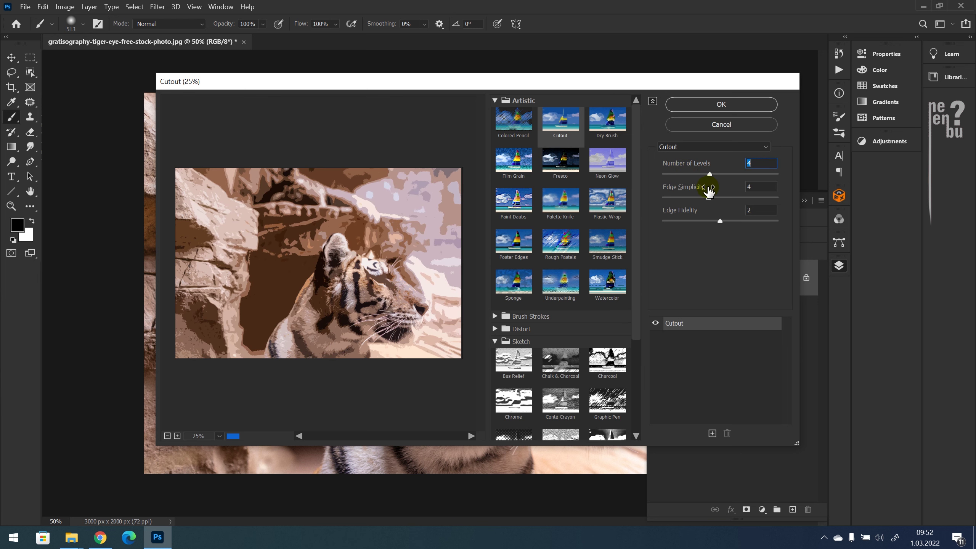
{"action": "left_click_drag", "start_coordinate": [709, 191], "coordinate": [736, 194]}
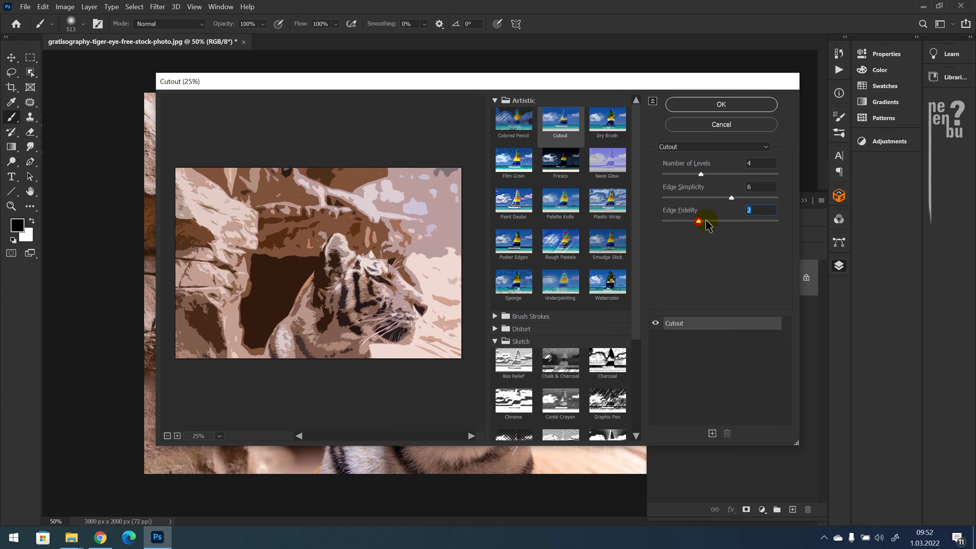
{"action": "left_click_drag", "start_coordinate": [736, 199], "coordinate": [725, 196]}
{"action": "left_click", "coordinate": [701, 174]}
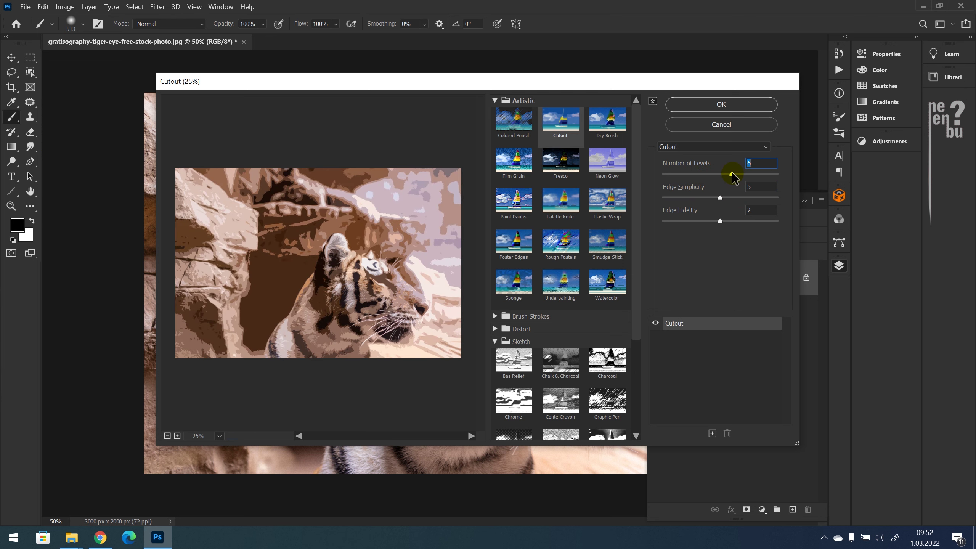
{"action": "left_click", "coordinate": [685, 148]}
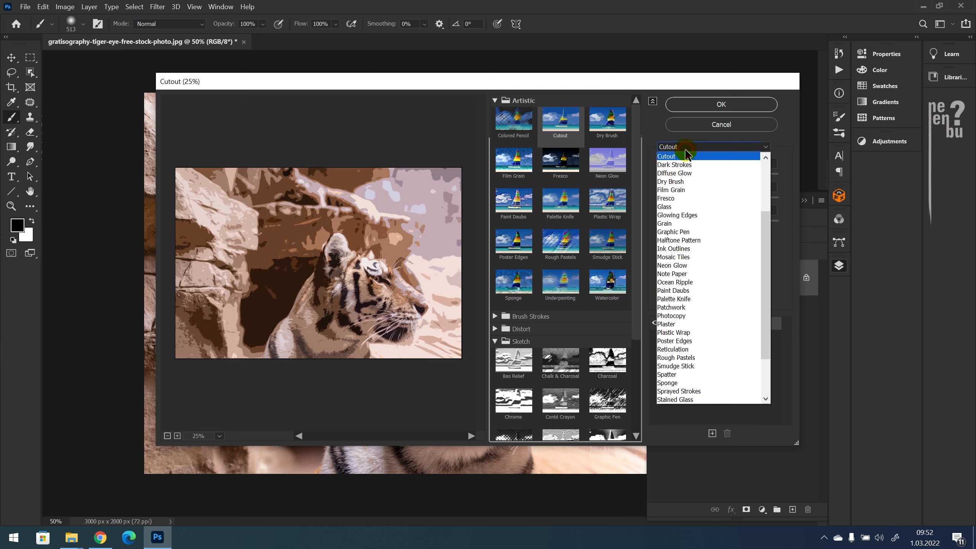
{"action": "left_click", "coordinate": [684, 155]}
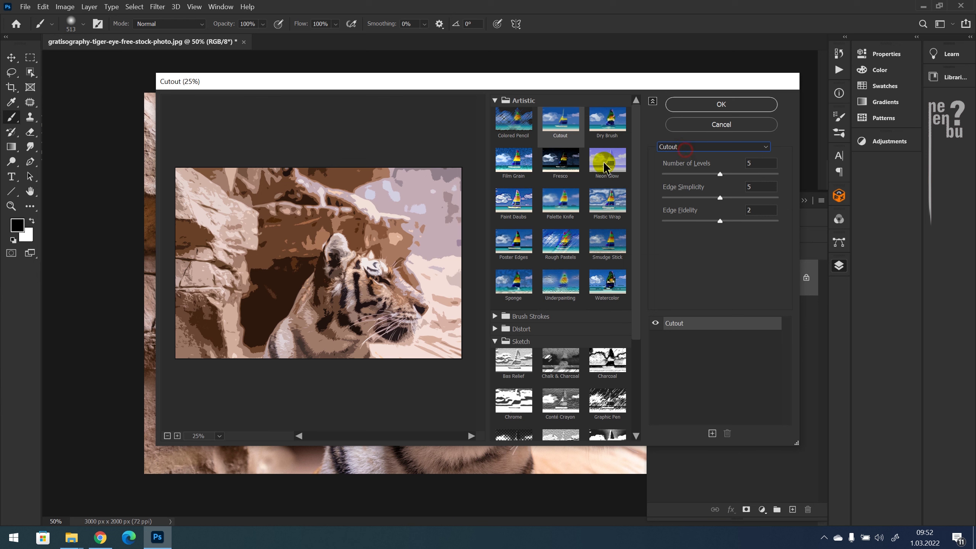
{"action": "left_click", "coordinate": [611, 197]}
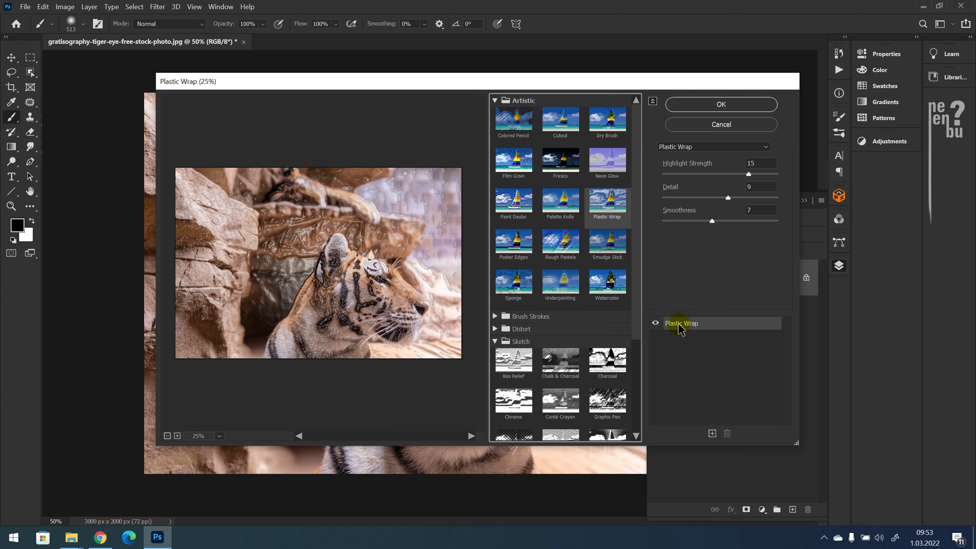
Add a second effect layer above Plastic Wrap and change it to Poster Edges.
{"action": "left_click", "coordinate": [690, 326]}
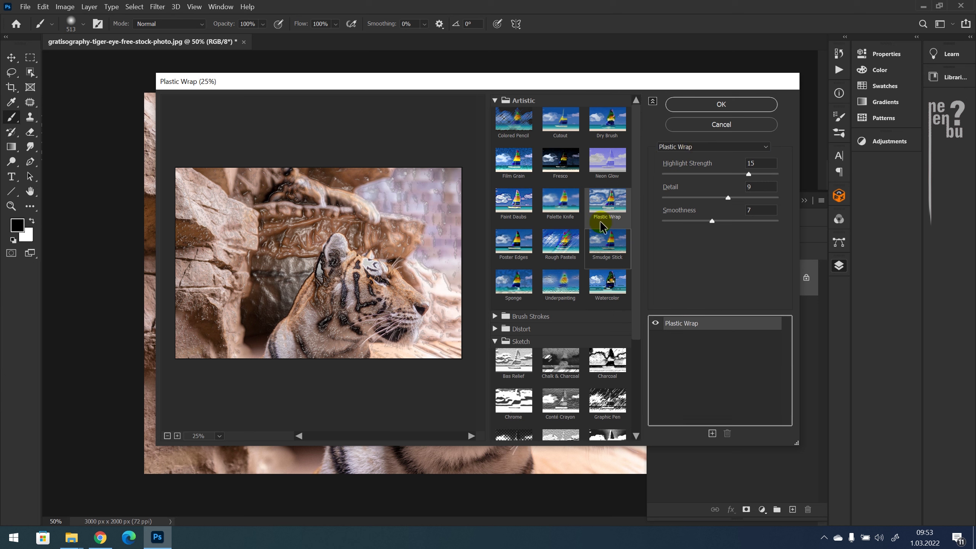
{"action": "left_click", "coordinate": [606, 211]}
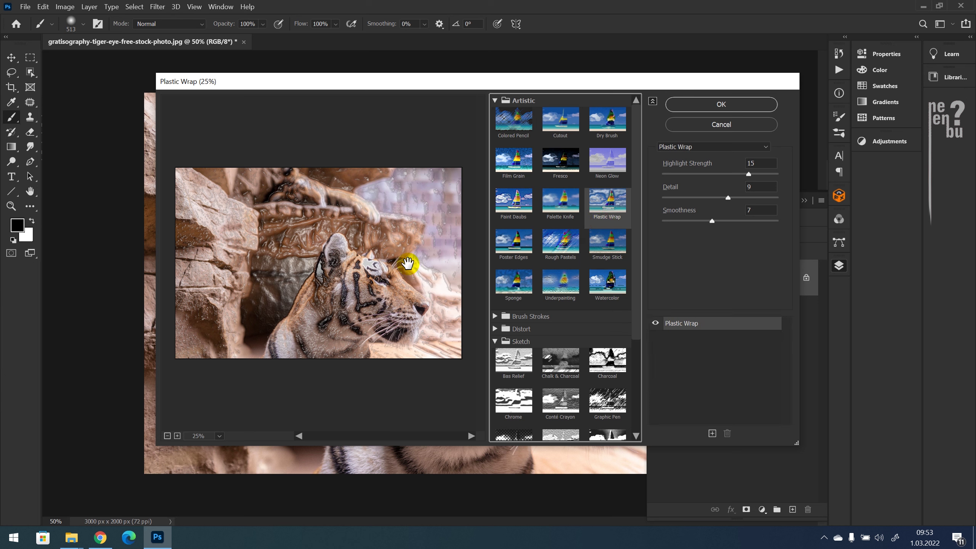
{"action": "left_click", "coordinate": [712, 433]}
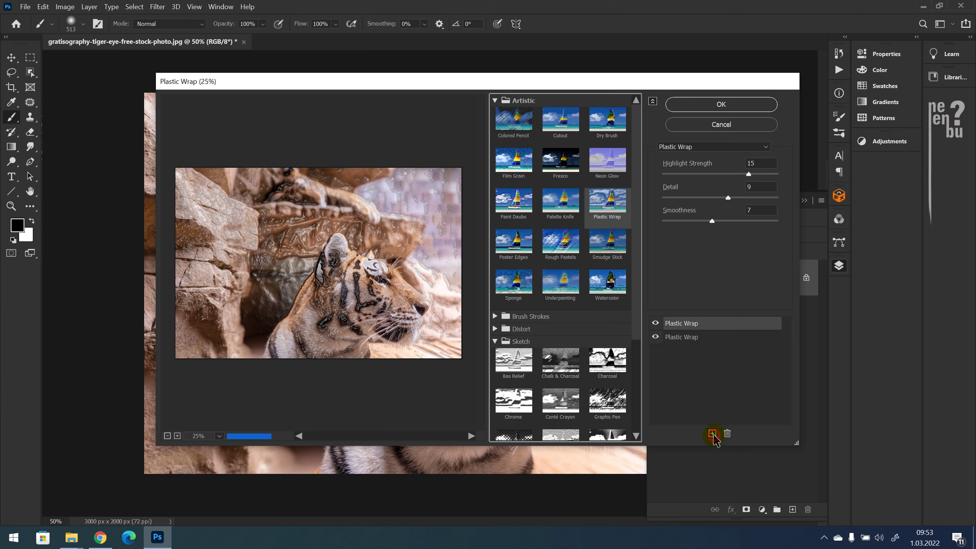
{"action": "left_click", "coordinate": [695, 337]}
{"action": "left_click", "coordinate": [690, 327]}
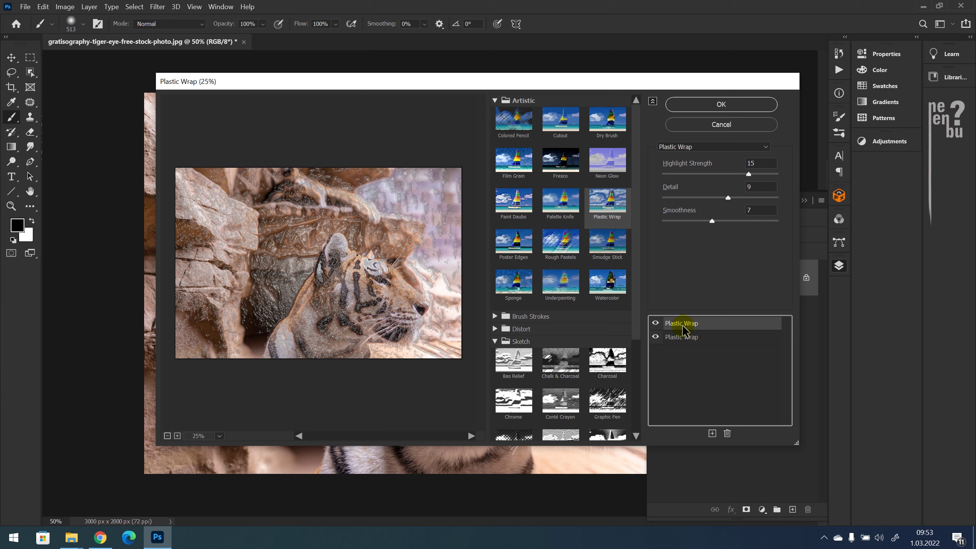
{"action": "left_click", "coordinate": [679, 338]}
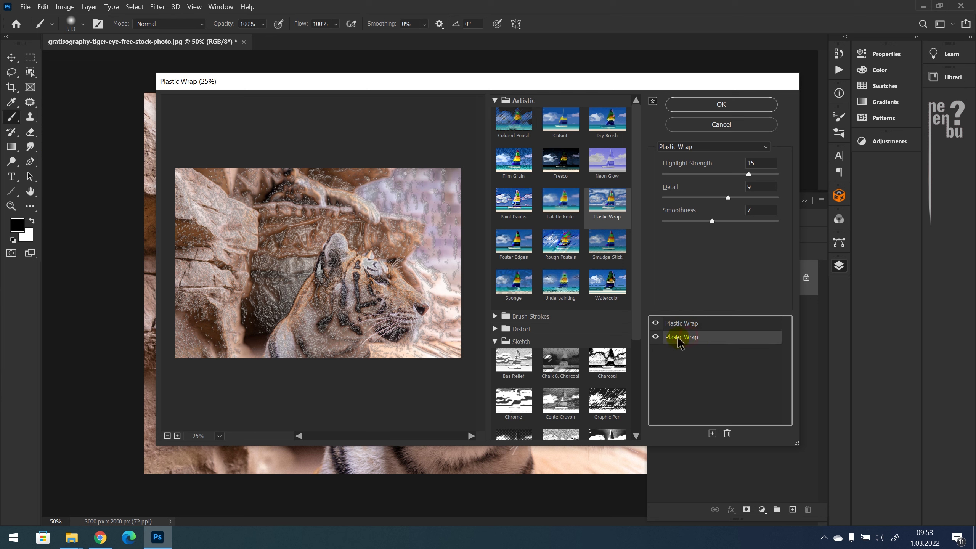
{"action": "left_click", "coordinate": [529, 252]}
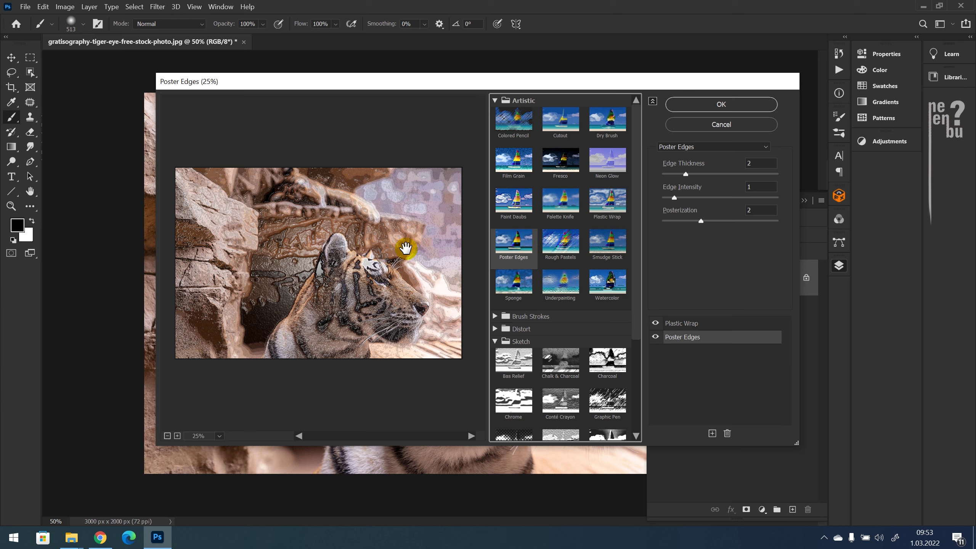
Toggle Poster Edges and Plastic Wrap visibility on and off to compare them.
{"action": "left_click", "coordinate": [655, 336]}
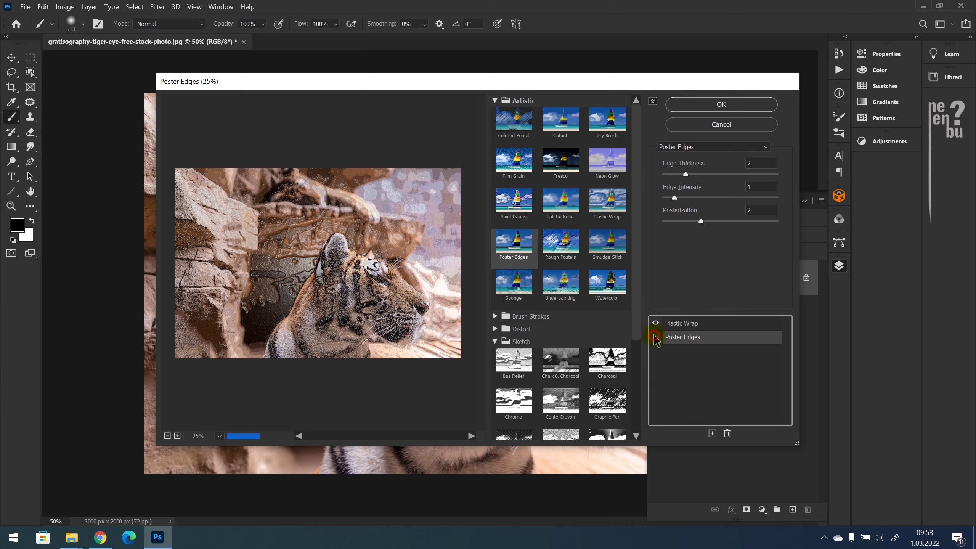
{"action": "left_click", "coordinate": [655, 336]}
{"action": "left_click", "coordinate": [655, 336]}
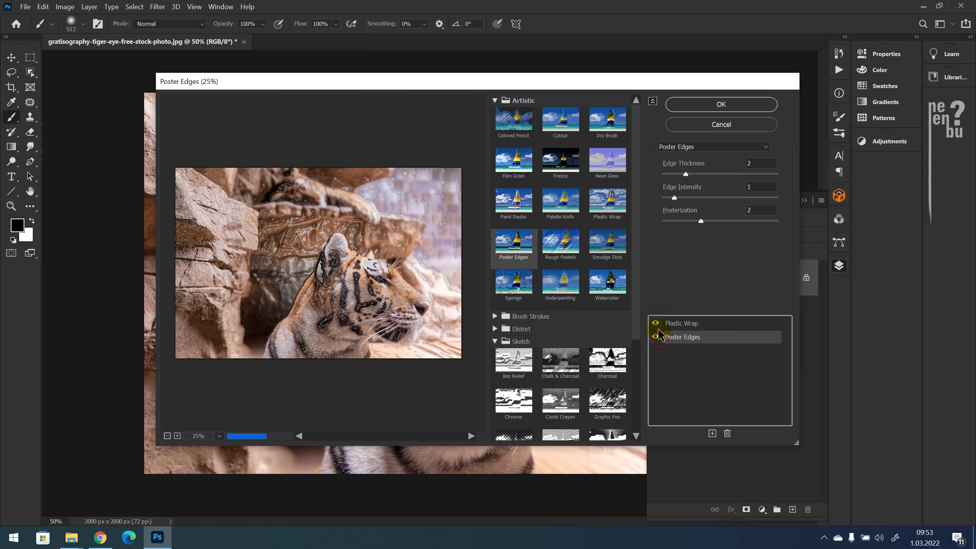
{"action": "left_click", "coordinate": [655, 323]}
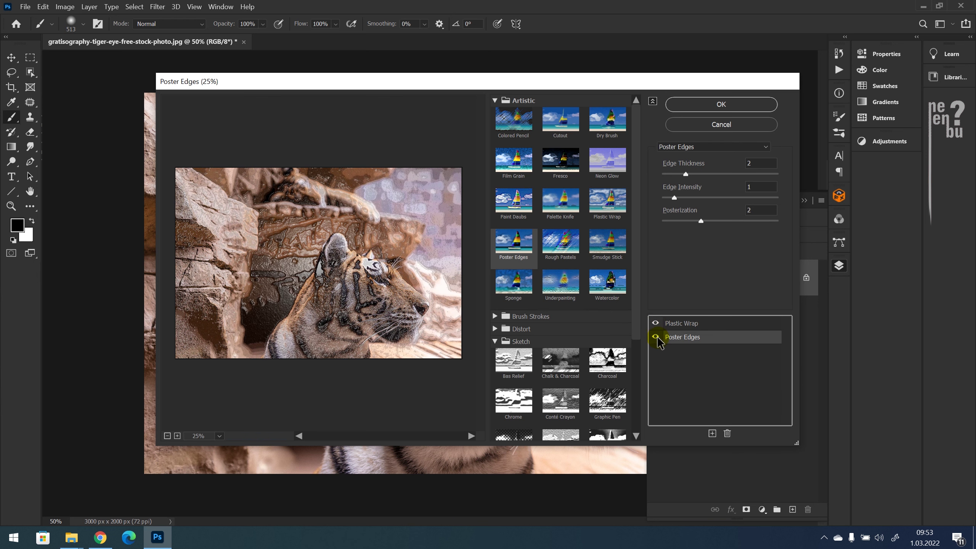
{"action": "left_click", "coordinate": [656, 336]}
{"action": "left_click", "coordinate": [655, 323]}
Change the second effect to Accented Edges, then delete it from the stack.
{"action": "scroll", "coordinate": [557, 308], "scroll_direction": "down", "scroll_amount": 3}
{"action": "left_click", "coordinate": [530, 181]}
{"action": "left_click", "coordinate": [529, 211]}
{"action": "left_click", "coordinate": [681, 337]}
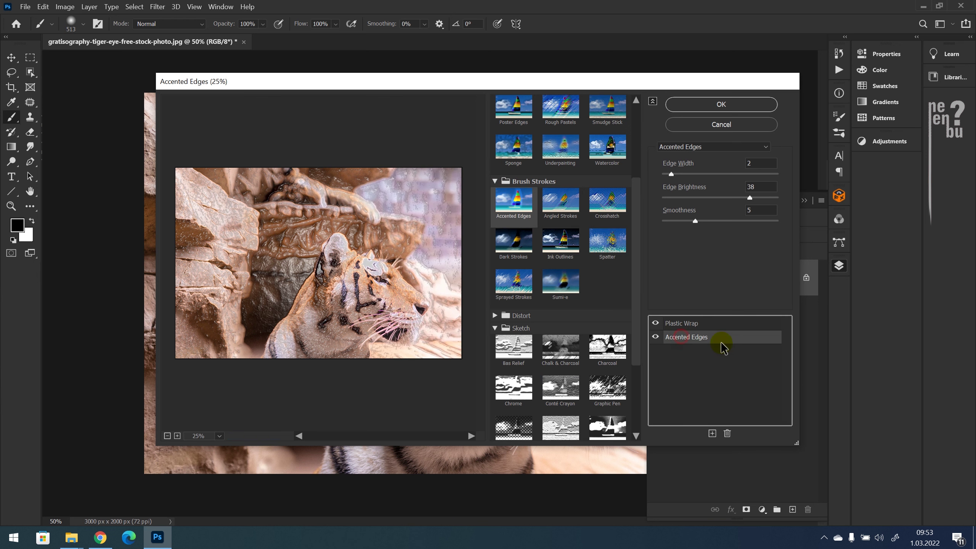
{"action": "left_click", "coordinate": [727, 433]}
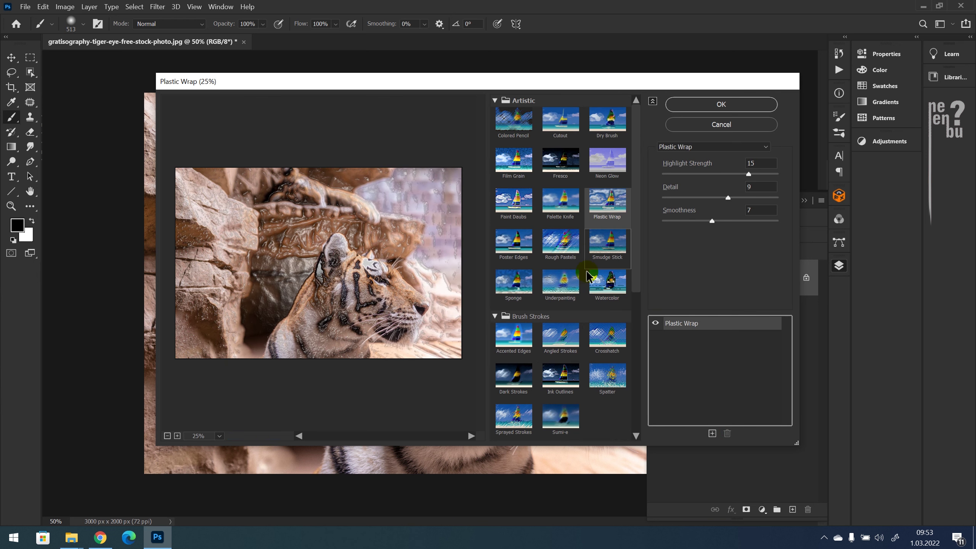
Preview Underpainting, Note Paper and Halftone Pattern, returning to Note Paper.
{"action": "left_click", "coordinate": [597, 245]}
{"action": "left_click", "coordinate": [545, 283]}
{"action": "scroll", "coordinate": [549, 332], "scroll_direction": "down", "scroll_amount": 3}
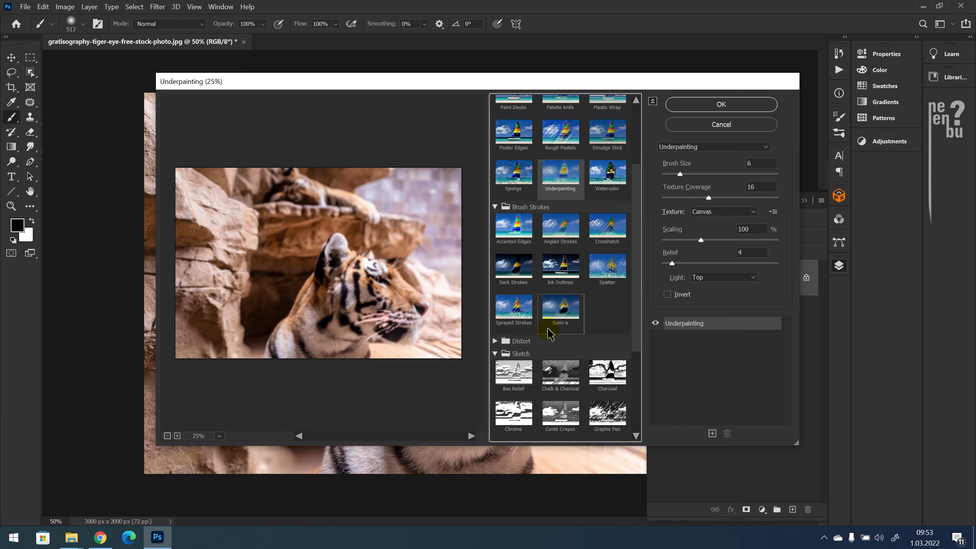
{"action": "scroll", "coordinate": [550, 333], "scroll_direction": "down", "scroll_amount": 3}
{"action": "left_click", "coordinate": [547, 330]}
{"action": "left_click", "coordinate": [534, 326]}
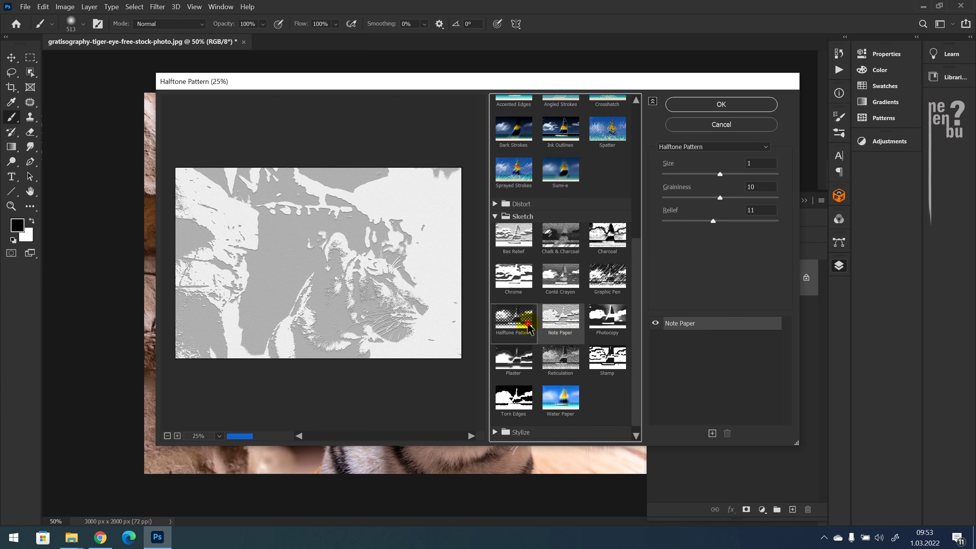
{"action": "left_click", "coordinate": [560, 321]}
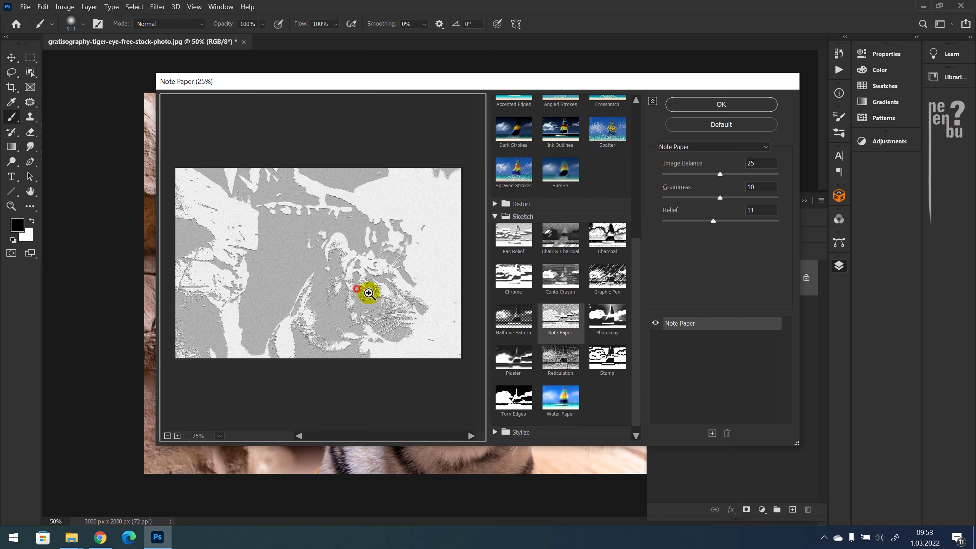
Preview Graphic Pen, Charcoal, Bas Relief, Torn Edges and Glowing Edges on the tiger's head.
{"action": "left_click", "coordinate": [606, 276]}
{"action": "left_click", "coordinate": [606, 236]}
{"action": "left_click", "coordinate": [515, 239]}
{"action": "scroll", "coordinate": [526, 364], "scroll_direction": "down", "scroll_amount": 1}
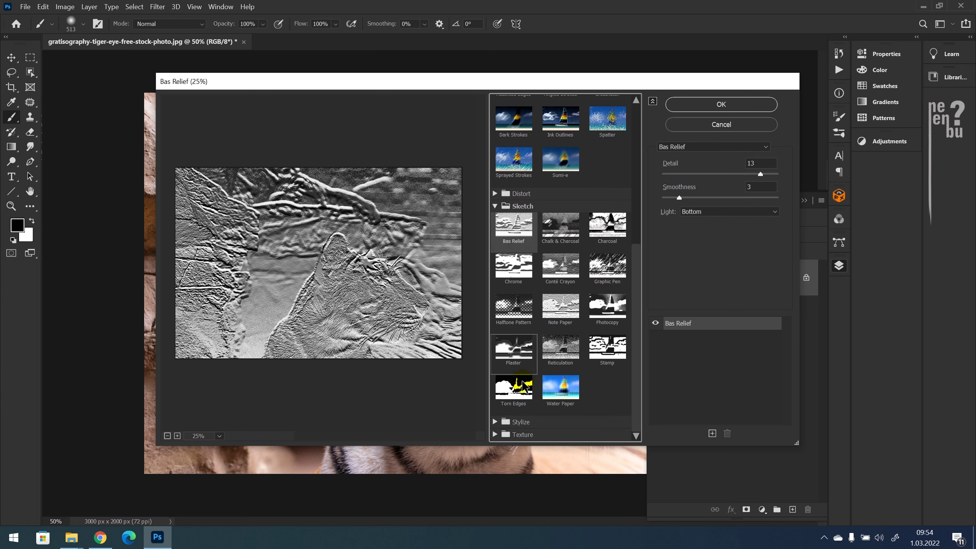
{"action": "left_click", "coordinate": [525, 383]}
{"action": "left_click", "coordinate": [495, 422]}
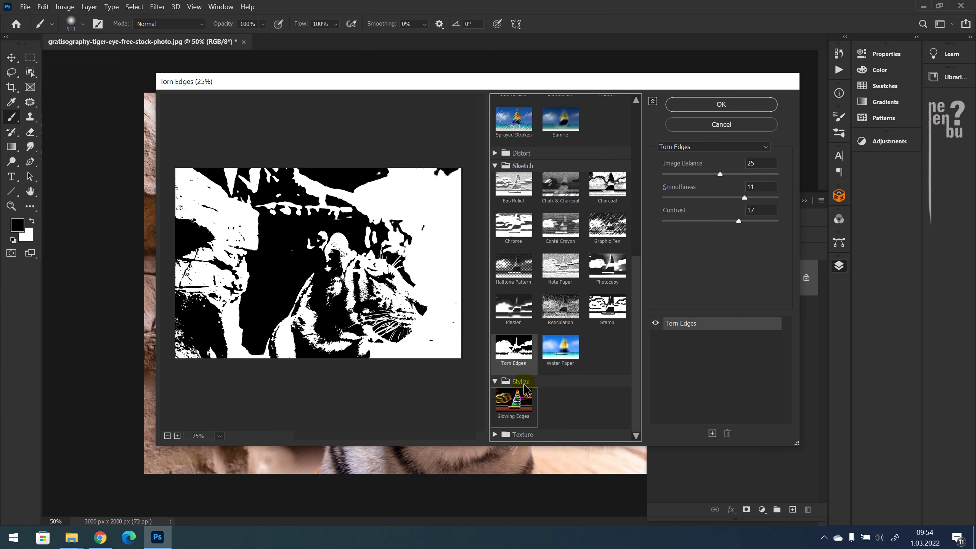
{"action": "left_click", "coordinate": [525, 410]}
{"action": "left_click_drag", "start_coordinate": [359, 338], "coordinate": [390, 330]}
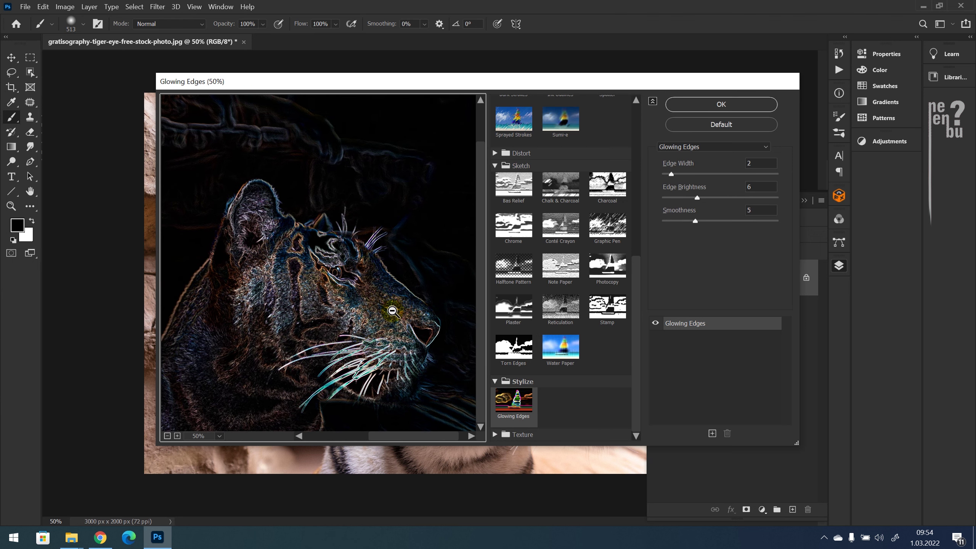
{"action": "left_click", "coordinate": [523, 434]}
Preview Grain, then Craquelure, zooming and panning the preview around the tiger's face.
{"action": "left_click", "coordinate": [560, 372]}
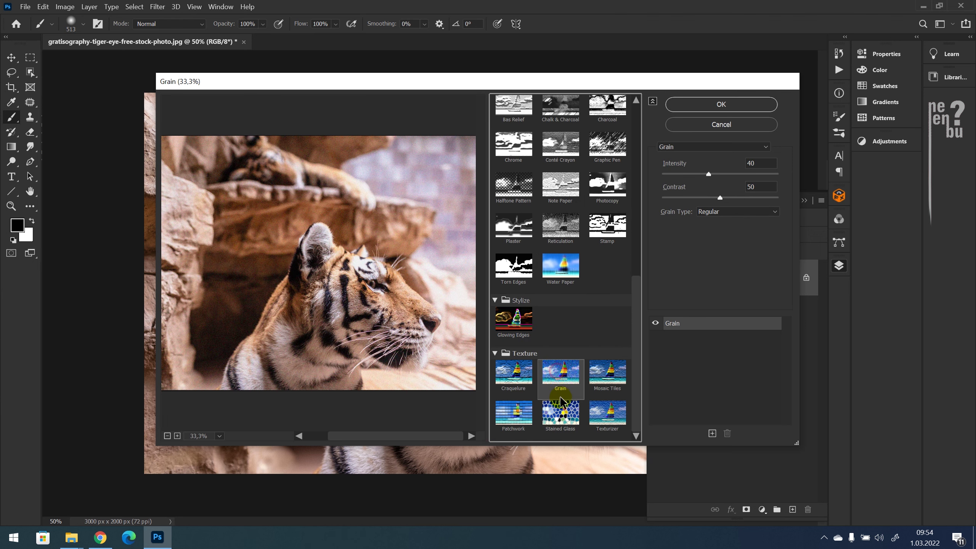
{"action": "left_click", "coordinate": [515, 381]}
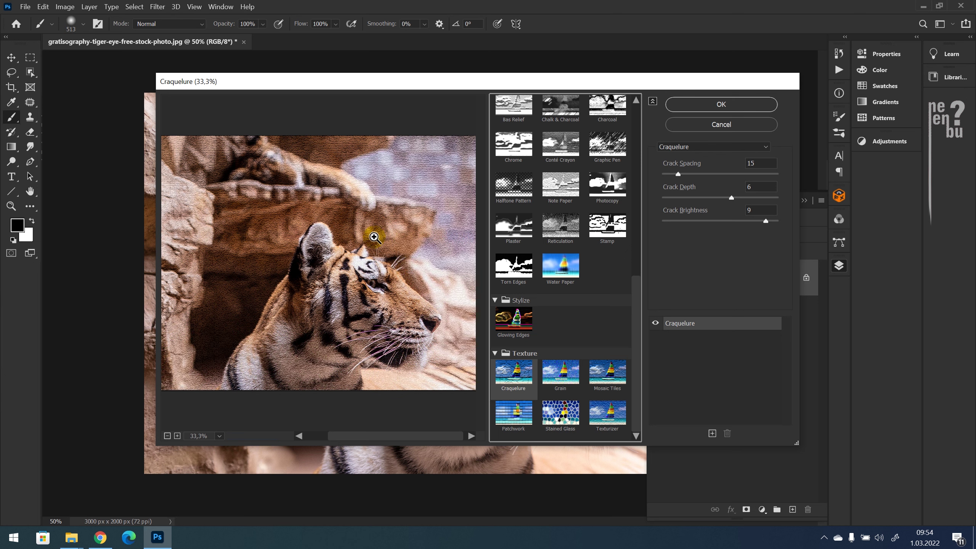
{"action": "left_click", "coordinate": [422, 281]}
{"action": "mouse_move", "coordinate": [333, 264]}
{"action": "left_mouse_down"}
{"action": "mouse_move", "coordinate": [384, 279]}
{"action": "mouse_move", "coordinate": [370, 289]}
{"action": "left_mouse_up"}
{"action": "left_click", "coordinate": [375, 290], "text": "alt"}
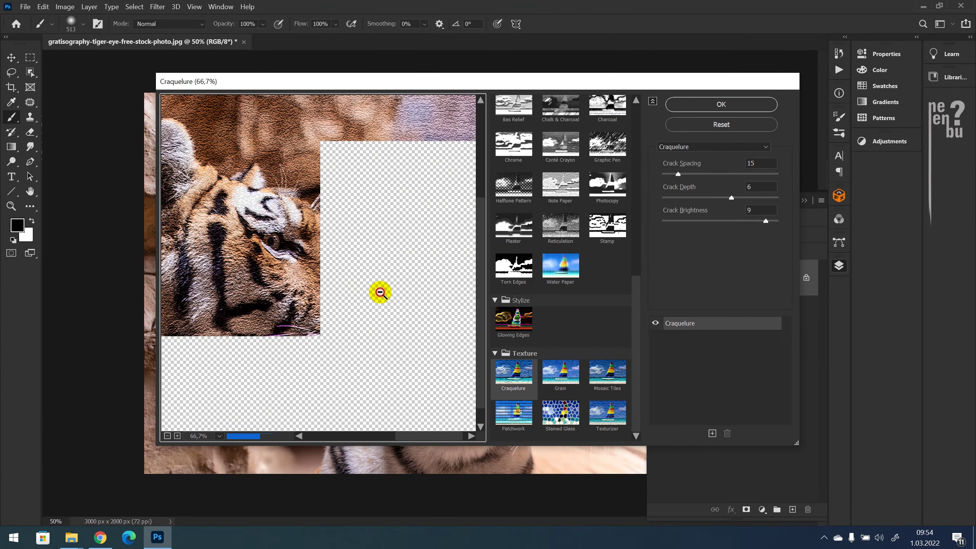
{"action": "left_click", "coordinate": [352, 282], "text": "alt"}
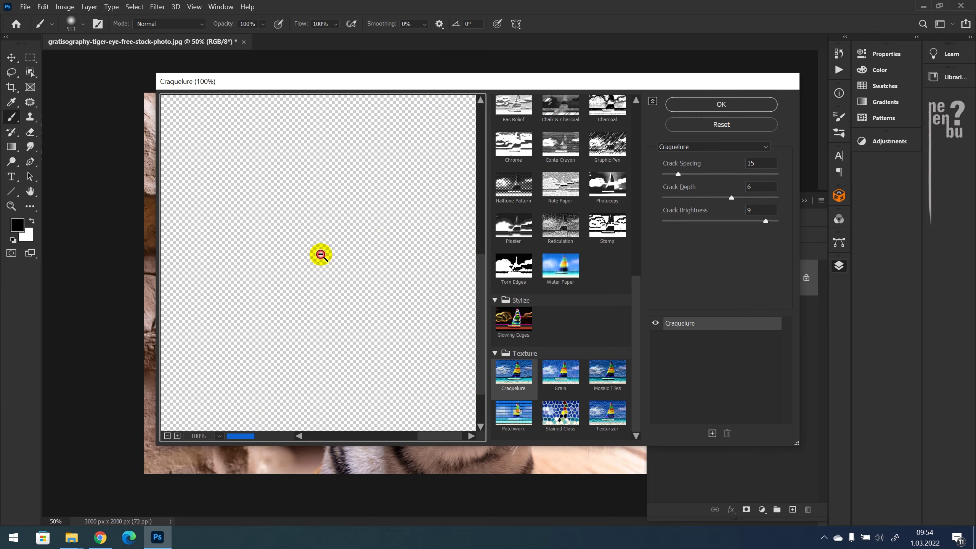
{"action": "left_click_drag", "start_coordinate": [323, 246], "coordinate": [416, 257]}
Set Craquelure crack spacing to 17, then switch to the Patchwork texture.
{"action": "left_click_drag", "start_coordinate": [672, 184], "coordinate": [718, 176]}
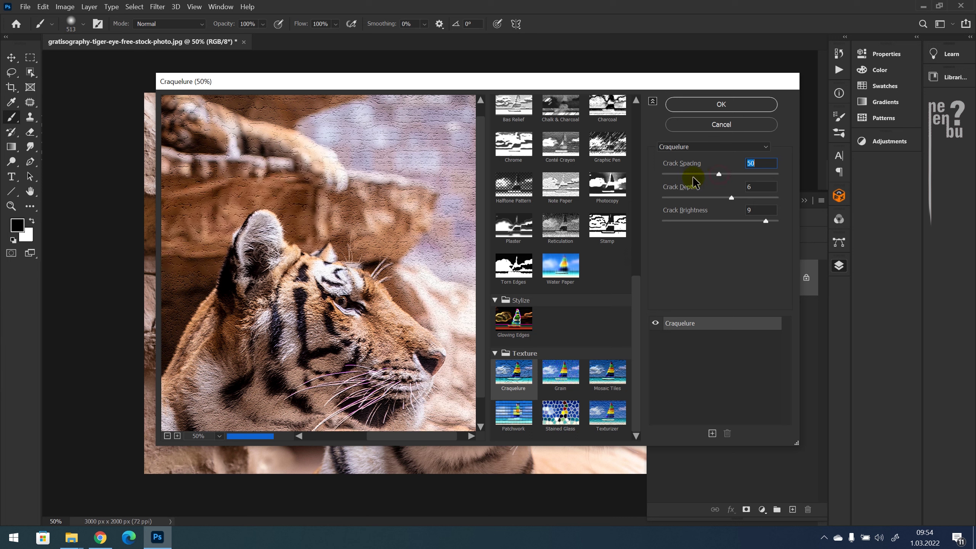
{"action": "left_click", "coordinate": [680, 174]}
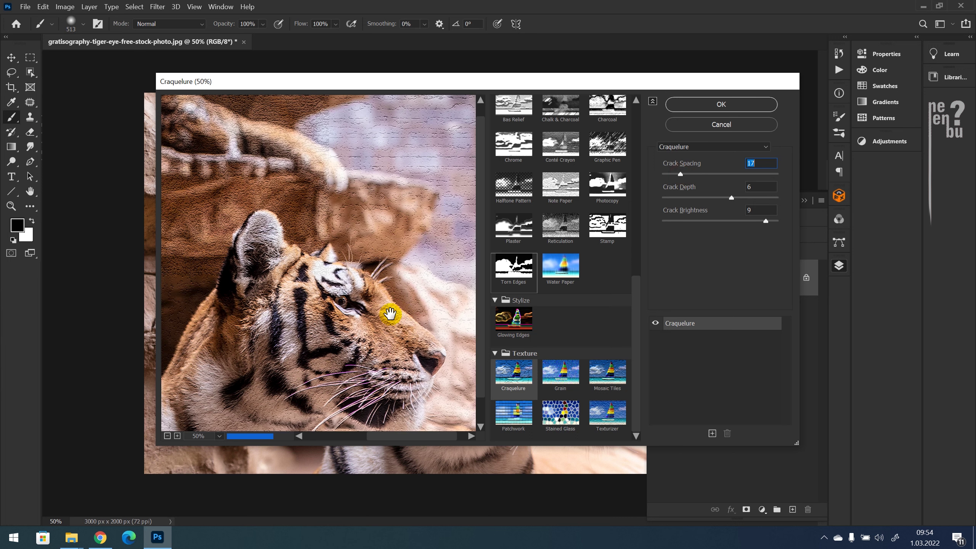
{"action": "scroll", "coordinate": [399, 318], "scroll_direction": "up", "scroll_amount": 5}
{"action": "scroll", "coordinate": [334, 281], "scroll_direction": "down", "scroll_amount": 2}
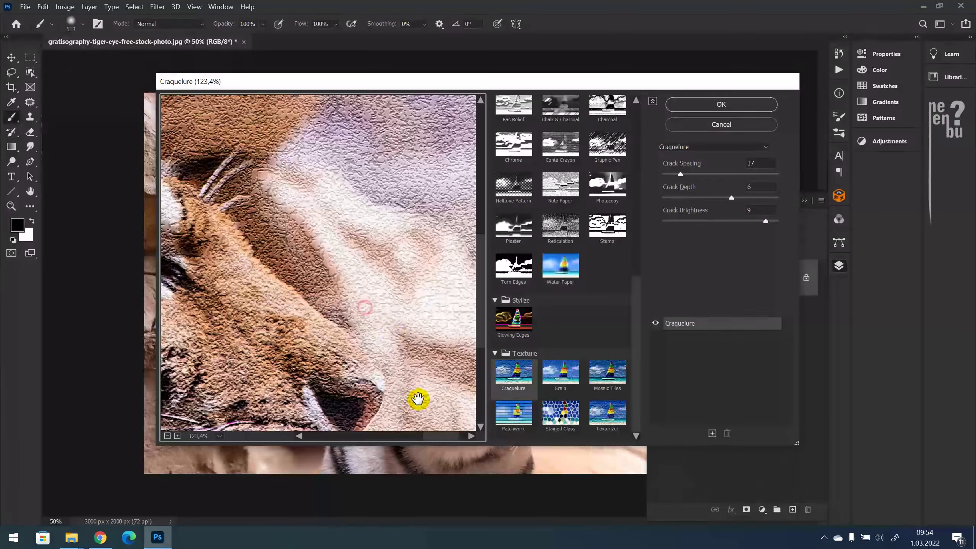
{"action": "scroll", "coordinate": [331, 310], "scroll_direction": "down", "scroll_amount": 1}
{"action": "left_click_drag", "start_coordinate": [305, 302], "coordinate": [348, 302]}
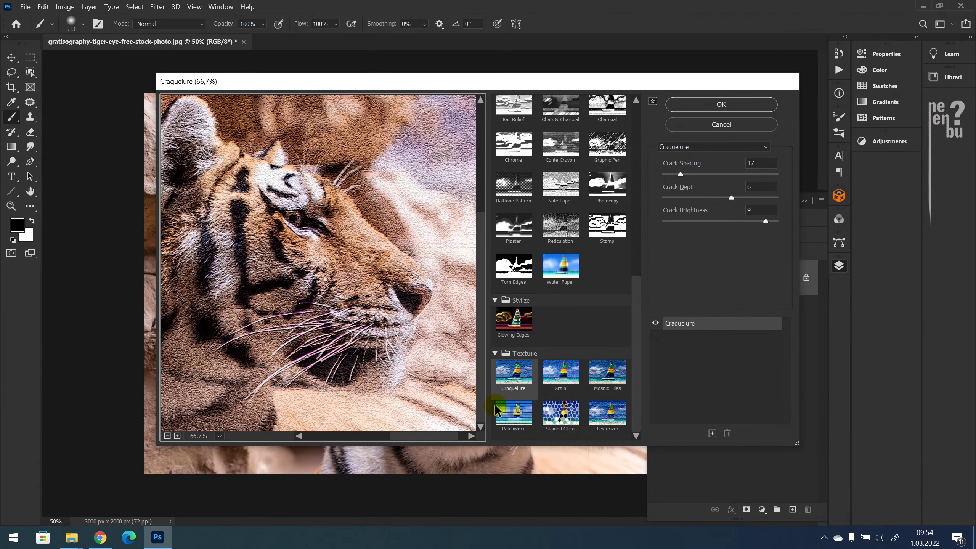
{"action": "left_click", "coordinate": [516, 413]}
Set the Patchwork square size to 8 and zoom the preview out.
{"action": "scroll", "coordinate": [388, 250], "scroll_direction": "up", "scroll_amount": 5}
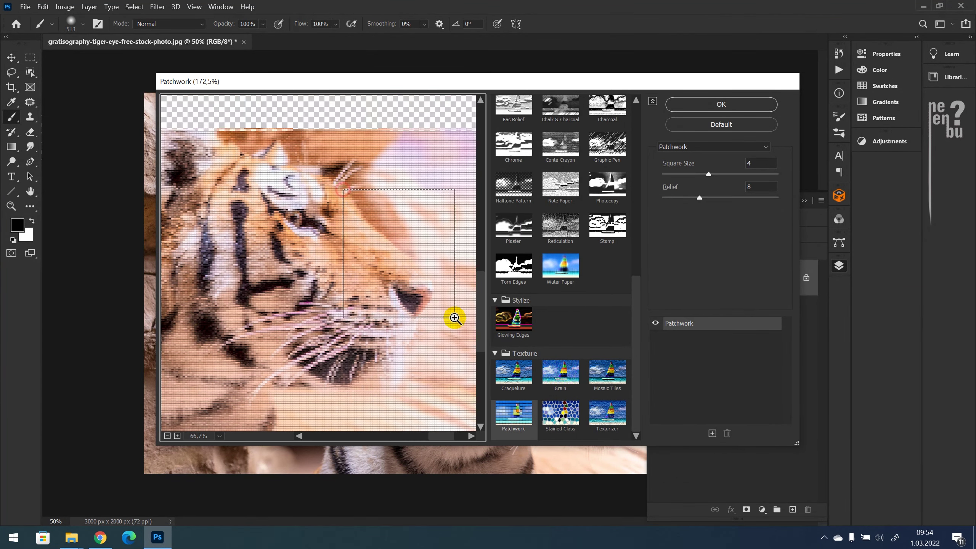
{"action": "left_click_drag", "start_coordinate": [299, 275], "coordinate": [380, 265]}
{"action": "left_click", "coordinate": [682, 176]}
{"action": "left_click", "coordinate": [760, 175]}
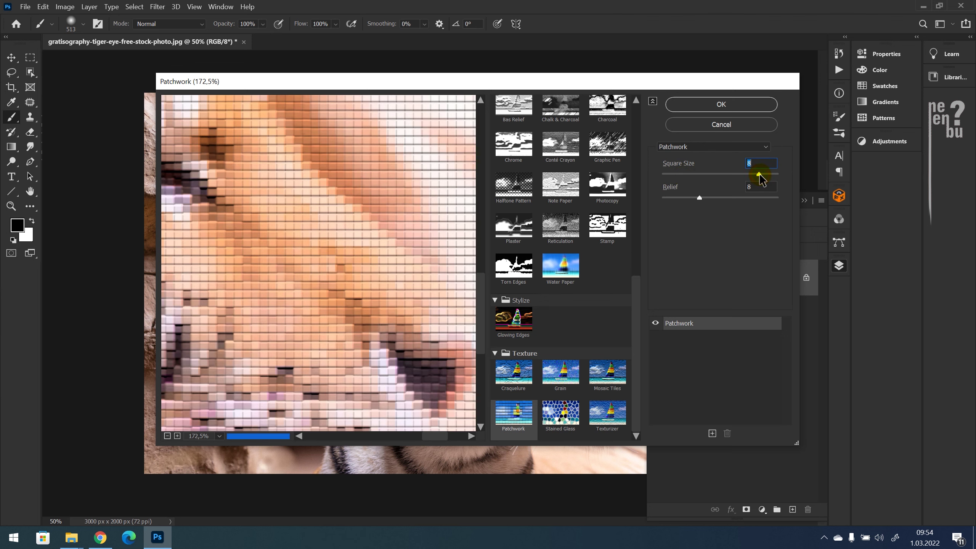
{"action": "key", "text": "ctrl+minus"}
{"action": "key", "text": "ctrl+minus"}
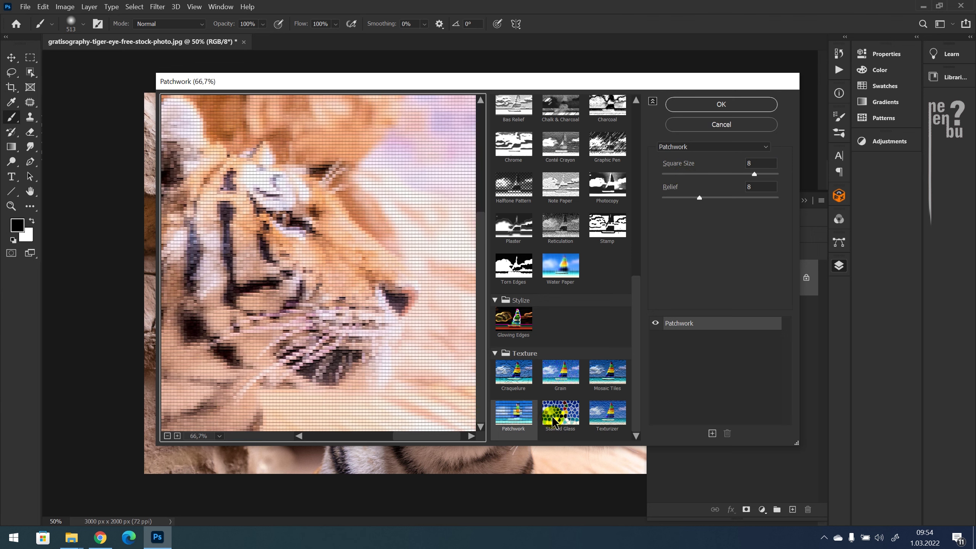
Try Stained Glass and Water Paper, then apply Note Paper (balance 25, graininess 10, relief 11).
{"action": "left_click", "coordinate": [560, 421]}
{"action": "left_click_drag", "start_coordinate": [414, 336], "coordinate": [328, 280]}
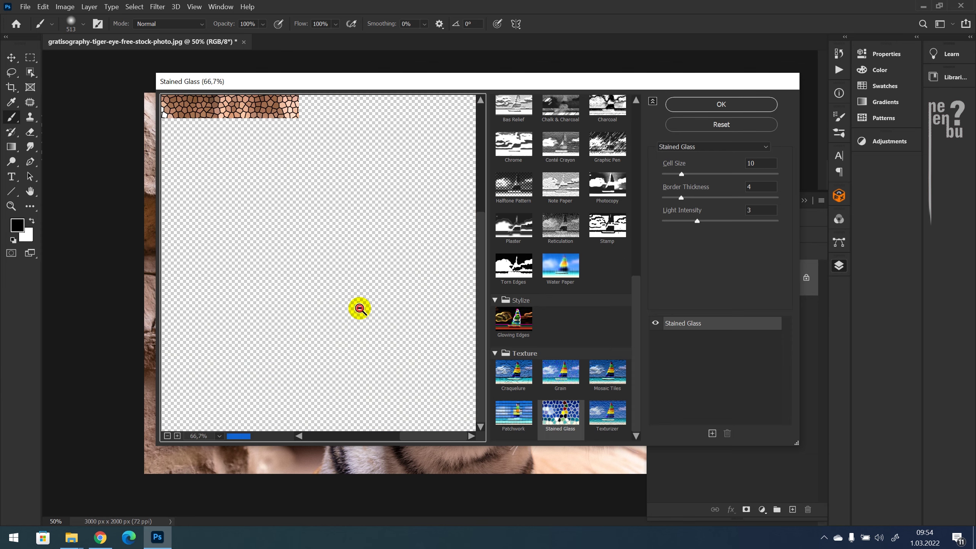
{"action": "left_click_drag", "start_coordinate": [308, 238], "coordinate": [370, 250]}
{"action": "key", "text": "ctrl+minus"}
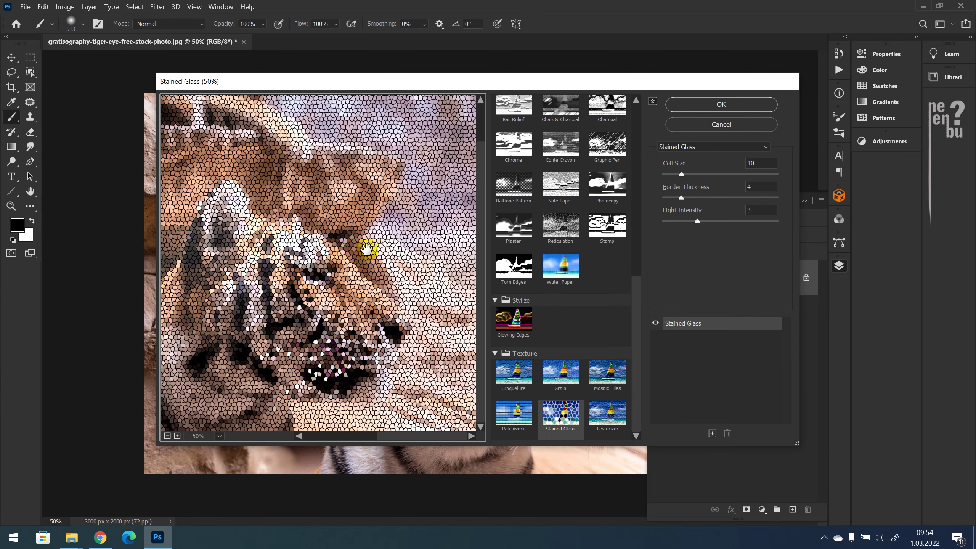
{"action": "left_click", "coordinate": [560, 266]}
{"action": "left_click", "coordinate": [561, 265]}
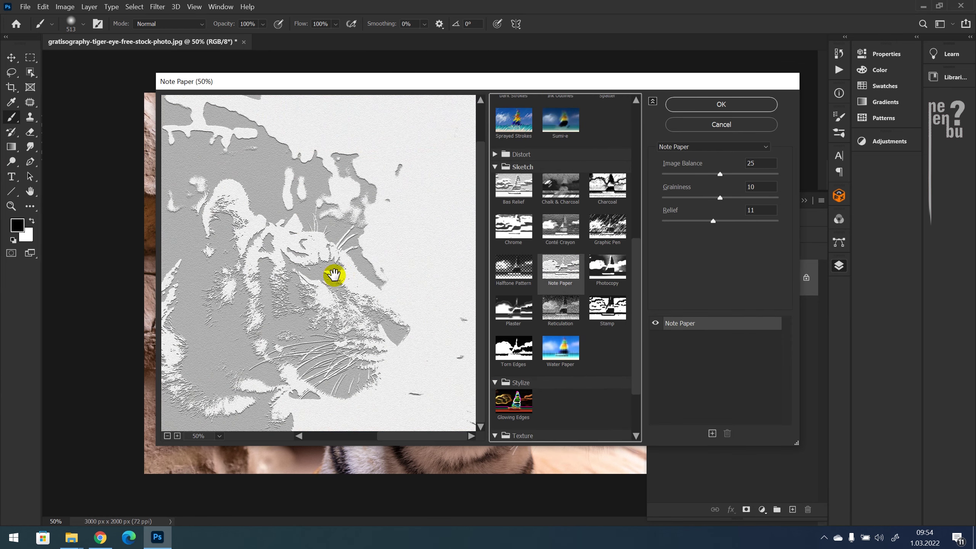
{"action": "key", "text": "ctrl+minus"}
{"action": "left_click_drag", "start_coordinate": [324, 274], "coordinate": [448, 205]}
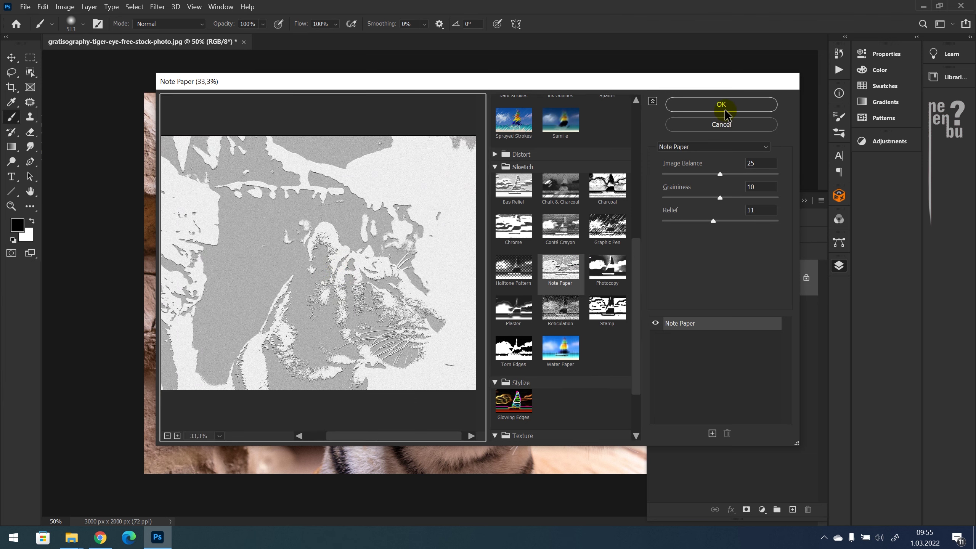
{"action": "left_click", "coordinate": [722, 109]}
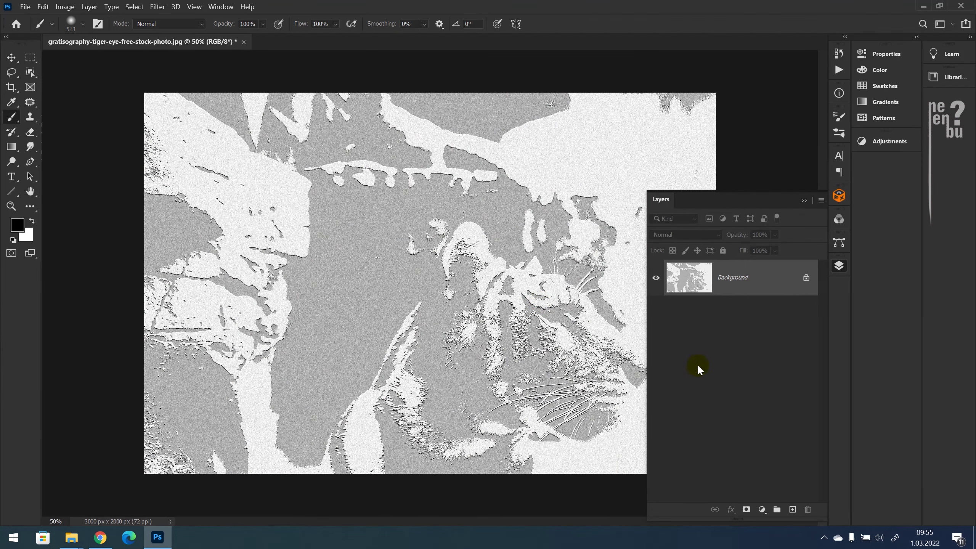
Undo the Note Paper filter and convert the Background layer into a smart object.
{"action": "left_click_drag", "start_coordinate": [437, 249], "coordinate": [441, 254]}
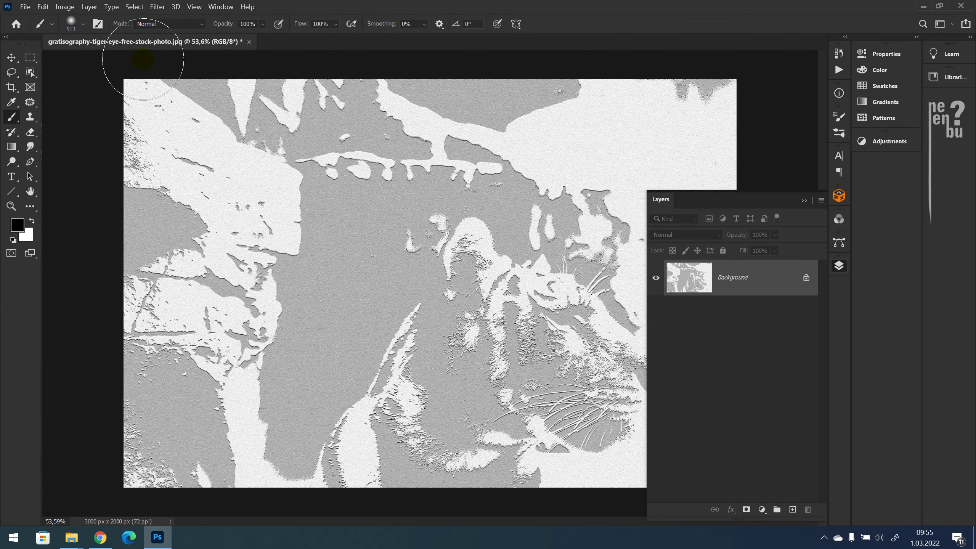
{"action": "key", "text": "ctrl+z"}
{"action": "right_click", "coordinate": [780, 287]}
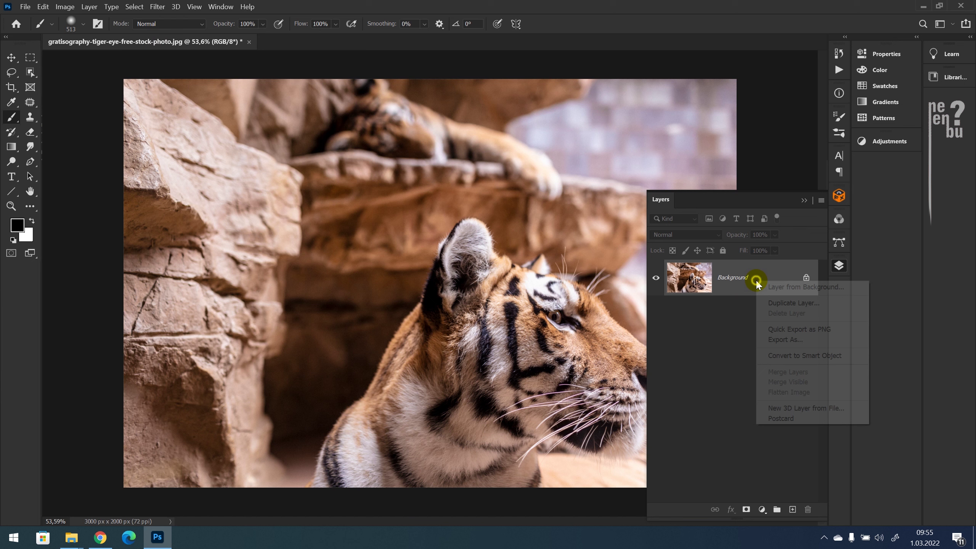
{"action": "left_click", "coordinate": [804, 356]}
Reapply Note Paper through the Filter Gallery as a smart filter on Layer 0.
{"action": "left_click", "coordinate": [157, 7]}
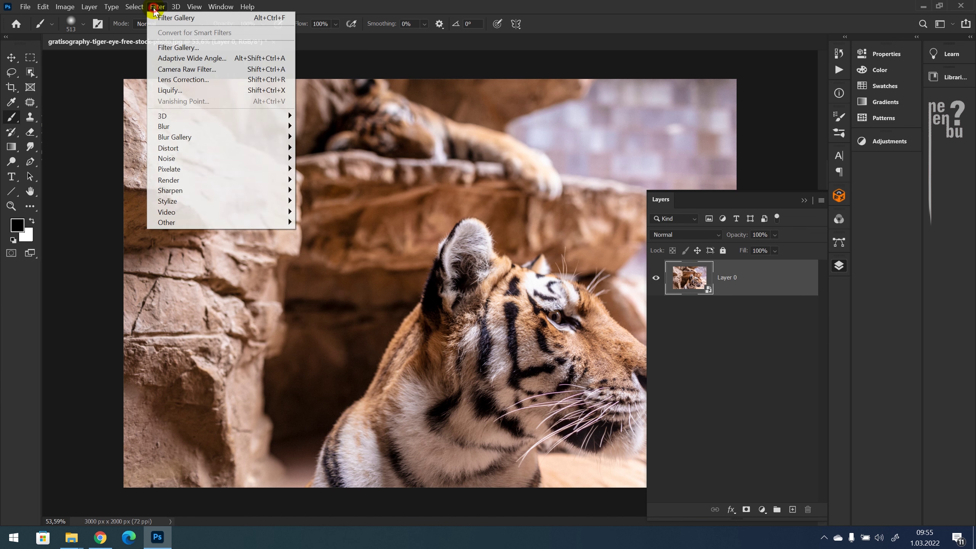
{"action": "left_click", "coordinate": [175, 48]}
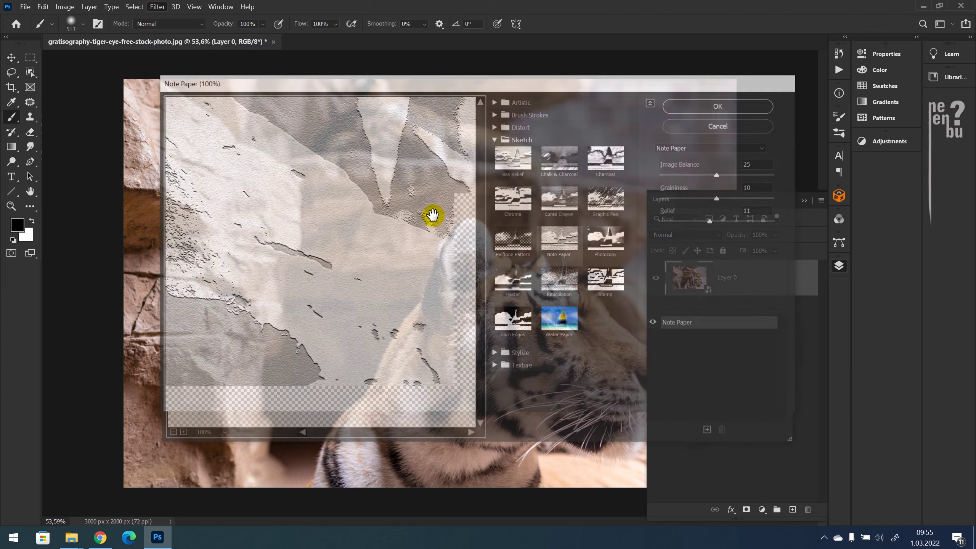
{"action": "left_click", "coordinate": [572, 246]}
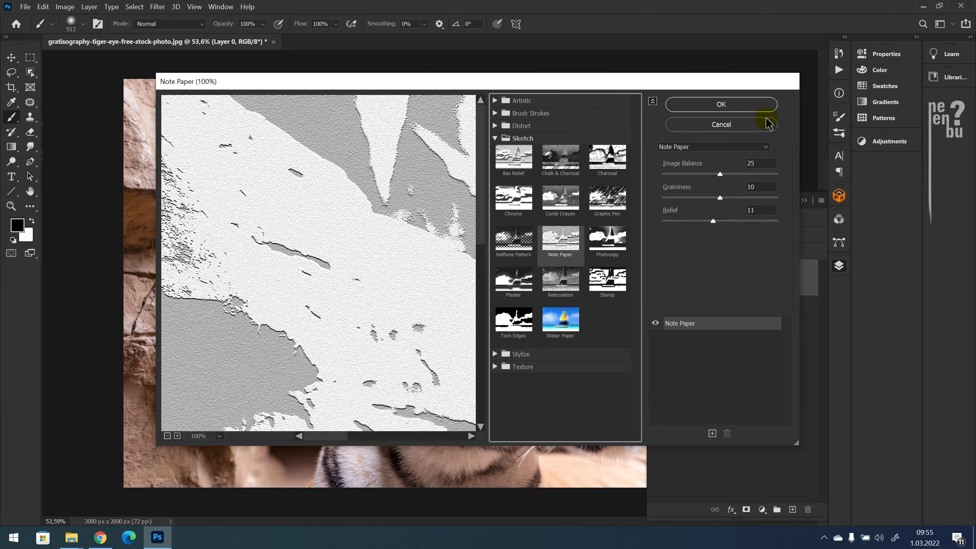
{"action": "left_click", "coordinate": [762, 110]}
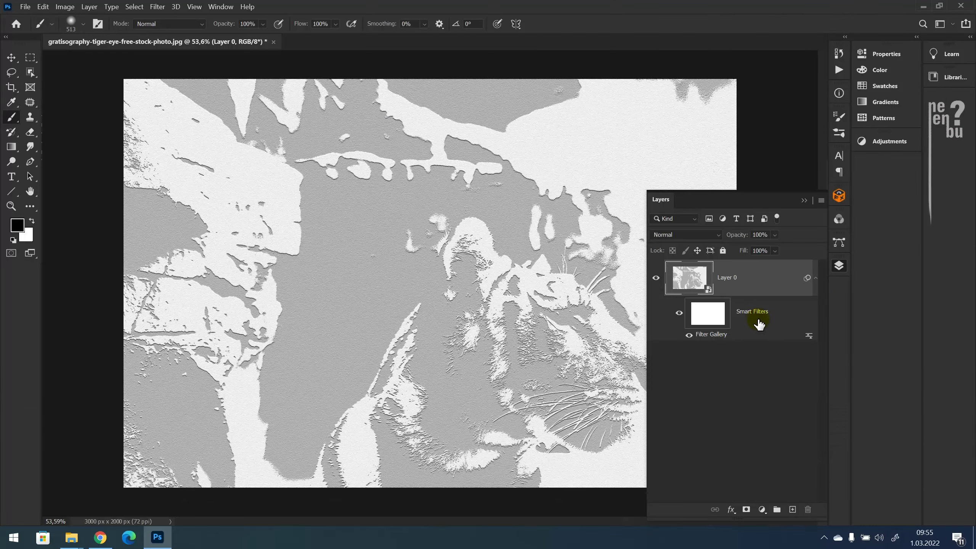
Trial a lower smart filter opacity, cancel it, then paint the filter mask over the tiger's head.
{"action": "double_click", "coordinate": [809, 336]}
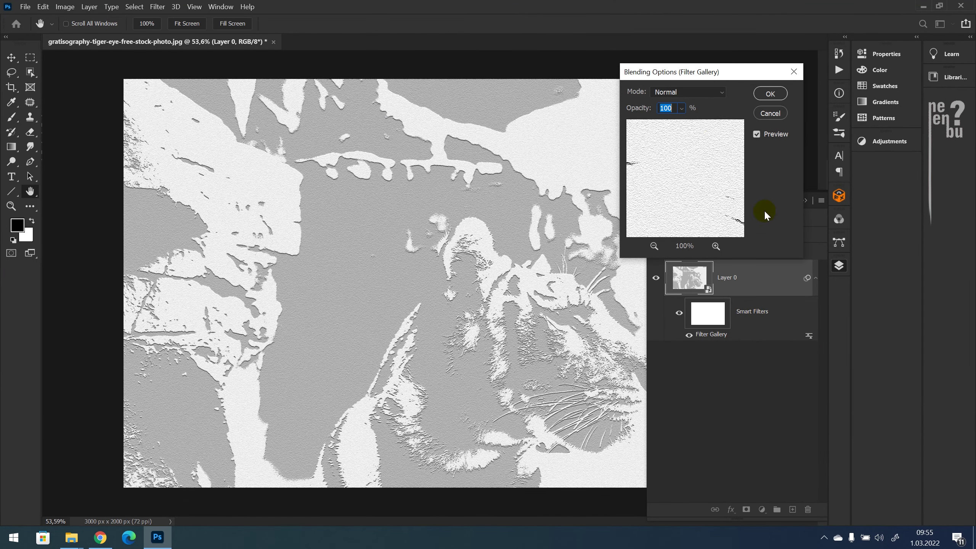
{"action": "left_click_drag", "start_coordinate": [630, 114], "coordinate": [642, 109]}
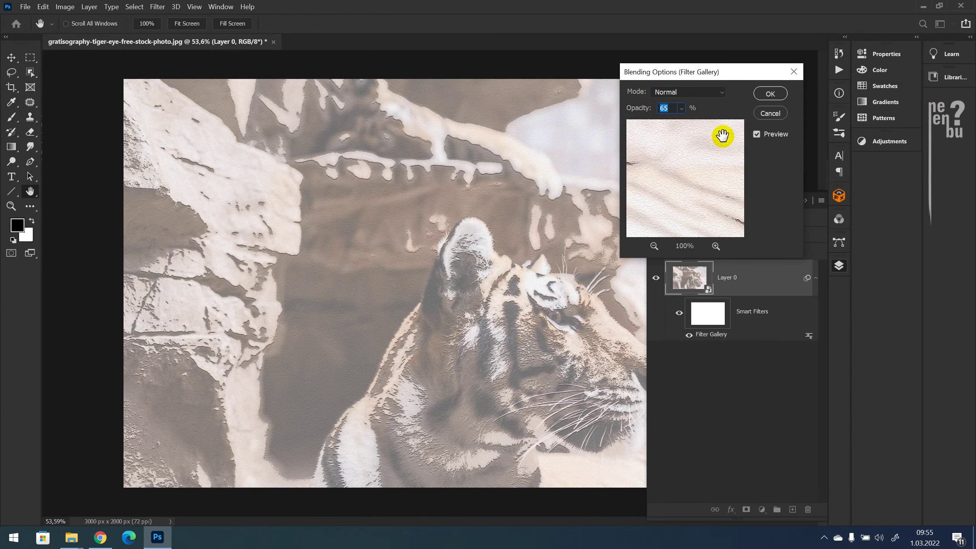
{"action": "left_click", "coordinate": [770, 113]}
{"action": "left_click", "coordinate": [708, 312]}
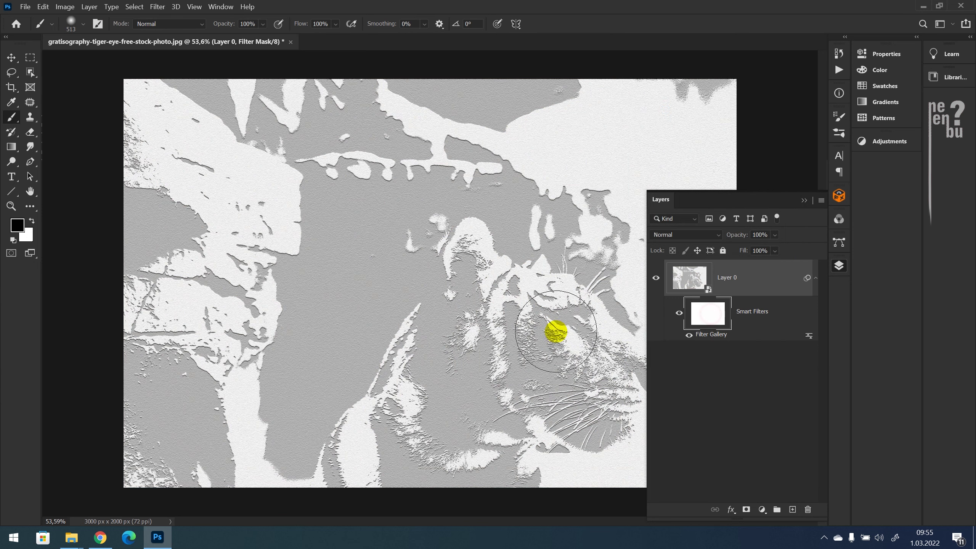
{"action": "mouse_move", "coordinate": [488, 324]}
{"action": "left_mouse_down"}
{"action": "mouse_move", "coordinate": [566, 368]}
{"action": "mouse_move", "coordinate": [409, 445]}
{"action": "mouse_move", "coordinate": [497, 338]}
{"action": "left_mouse_up"}
Undo the mask painting and reopen the Filter Gallery.
{"action": "key", "text": "ctrl+z"}
{"action": "left_click", "coordinate": [147, 8]}
{"action": "left_click", "coordinate": [163, 47]}
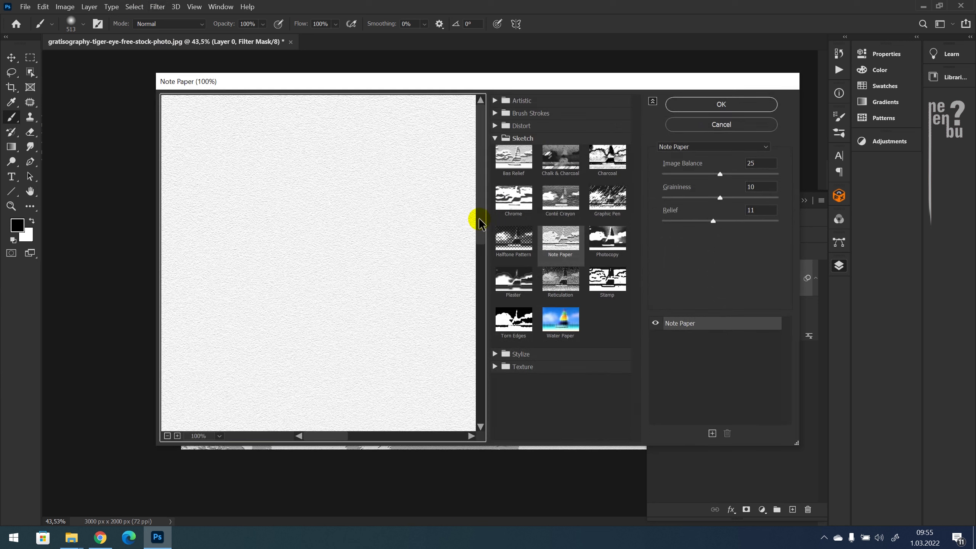
Preview Chalk & Charcoal, Accented Edges and Dark Strokes, then close the gallery unapplied.
{"action": "left_click", "coordinate": [561, 156]}
{"action": "left_click", "coordinate": [494, 112]}
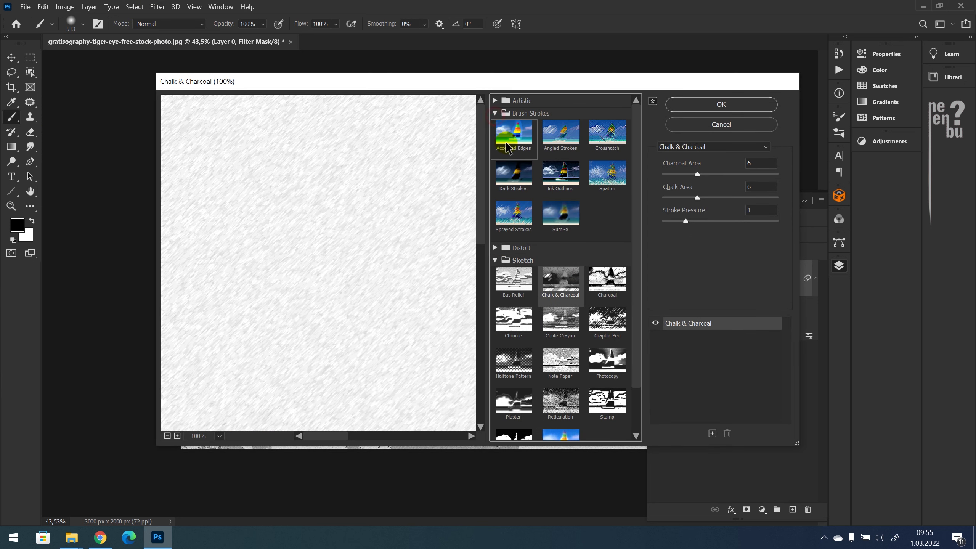
{"action": "left_click", "coordinate": [514, 133]}
{"action": "left_click", "coordinate": [515, 176]}
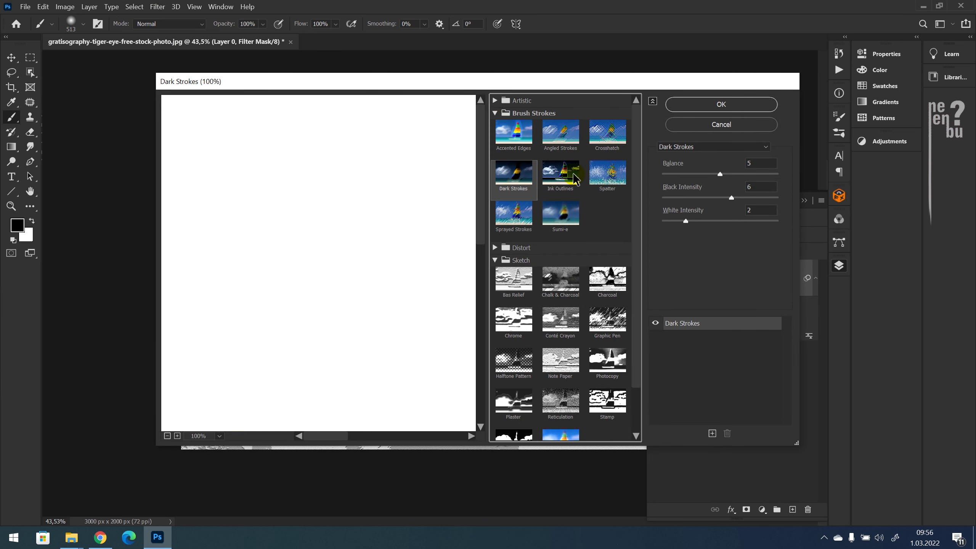
{"action": "key", "text": "Escape"}
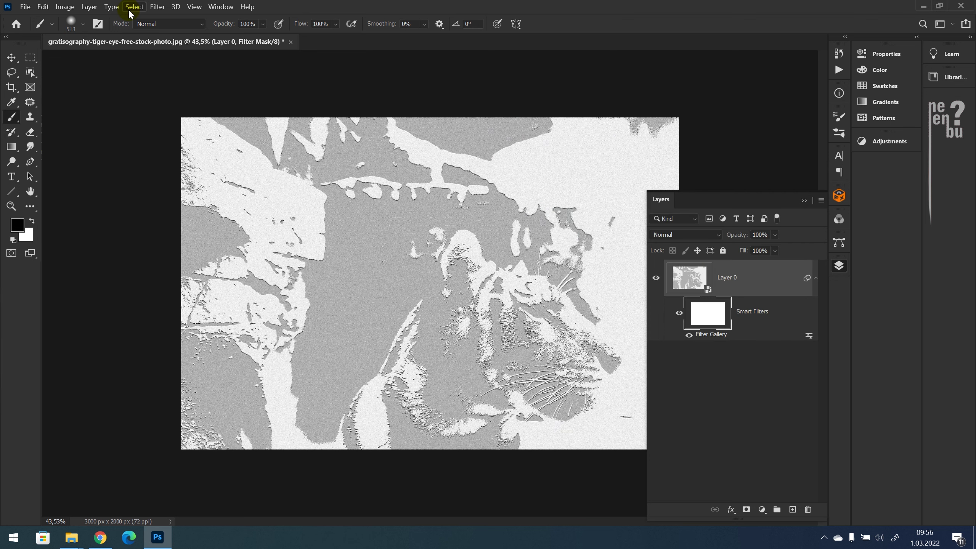